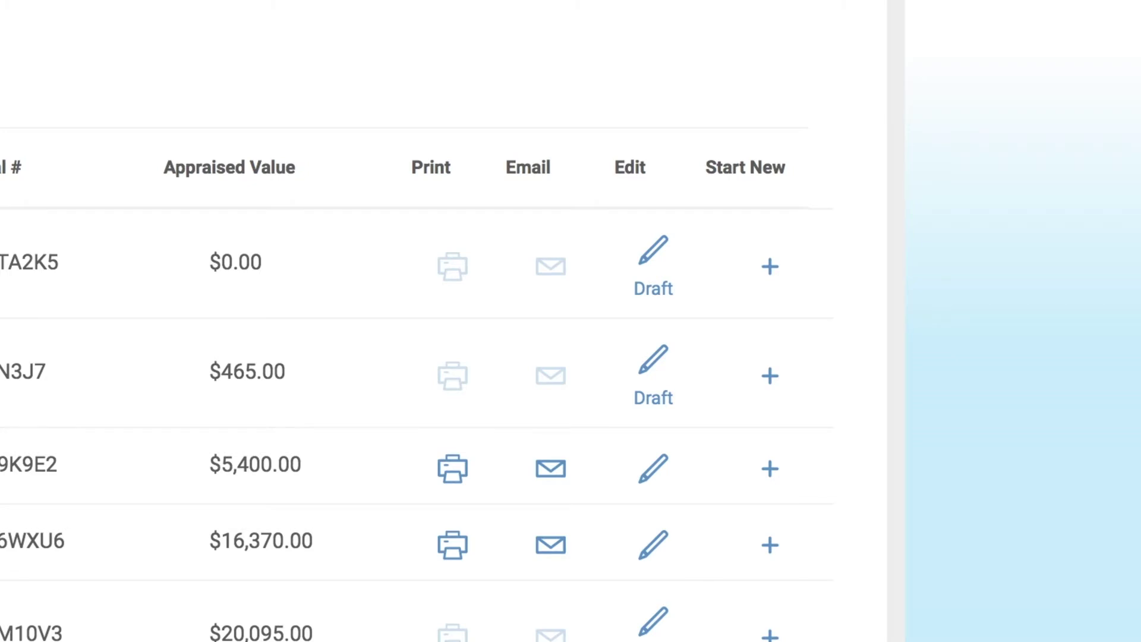
Step: Open the Update Preferences dialog for the appraisal logo, location, appraiser and title
click(624, 278)
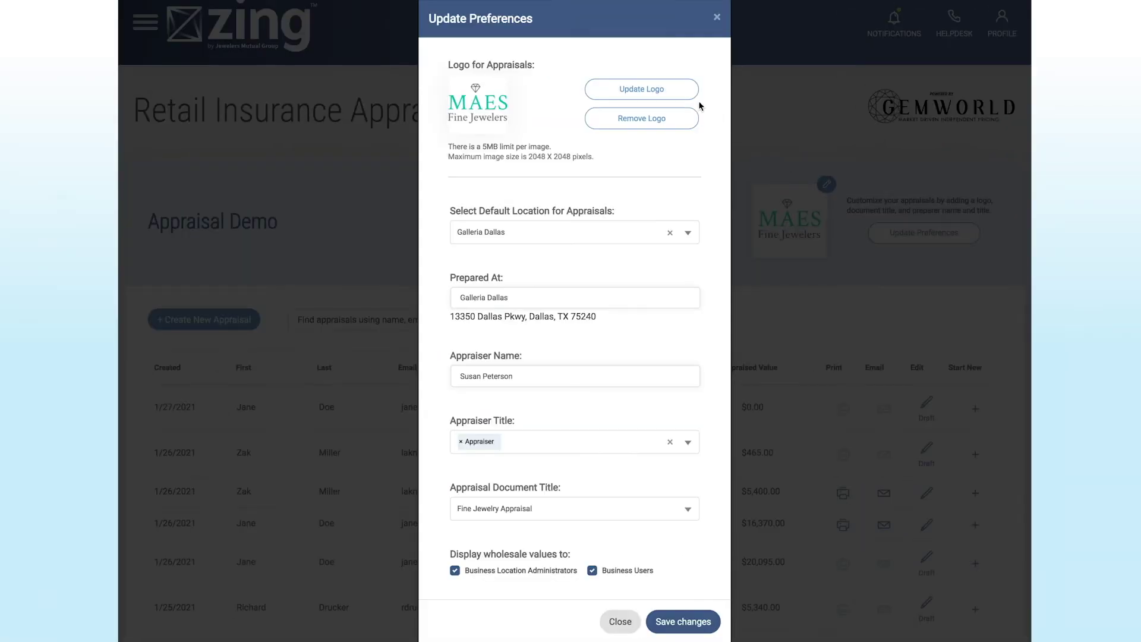
Step: Load the Maes Fine Jewelers logo, keep 'Fine Jewelry Appraisal' as document title, and save preferences
click(648, 90)
double_click(528, 52)
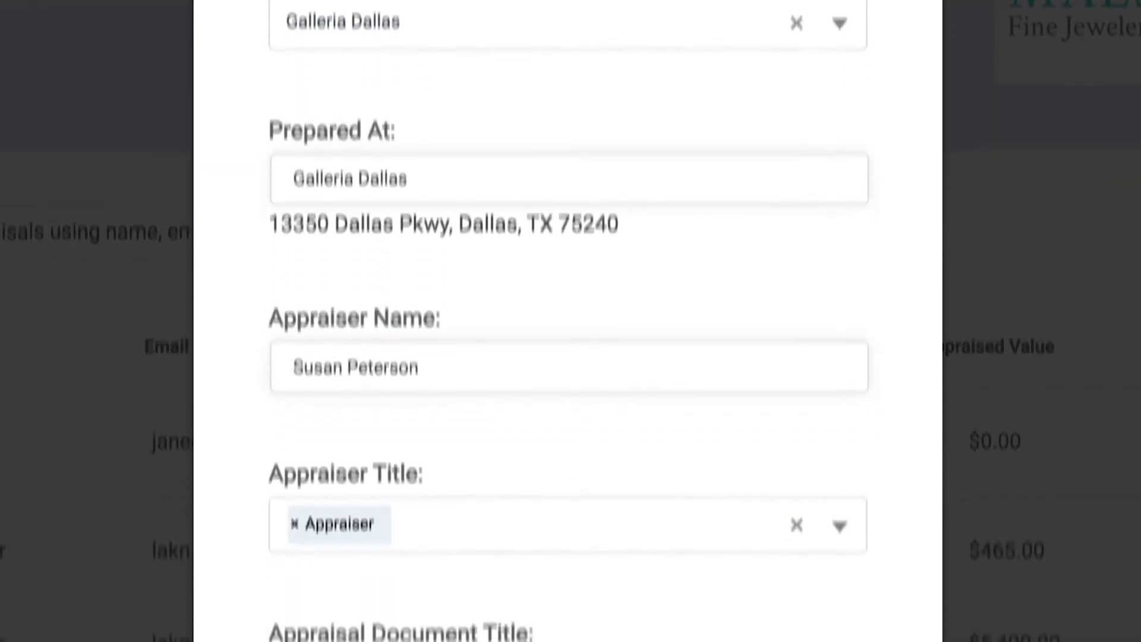
click(840, 375)
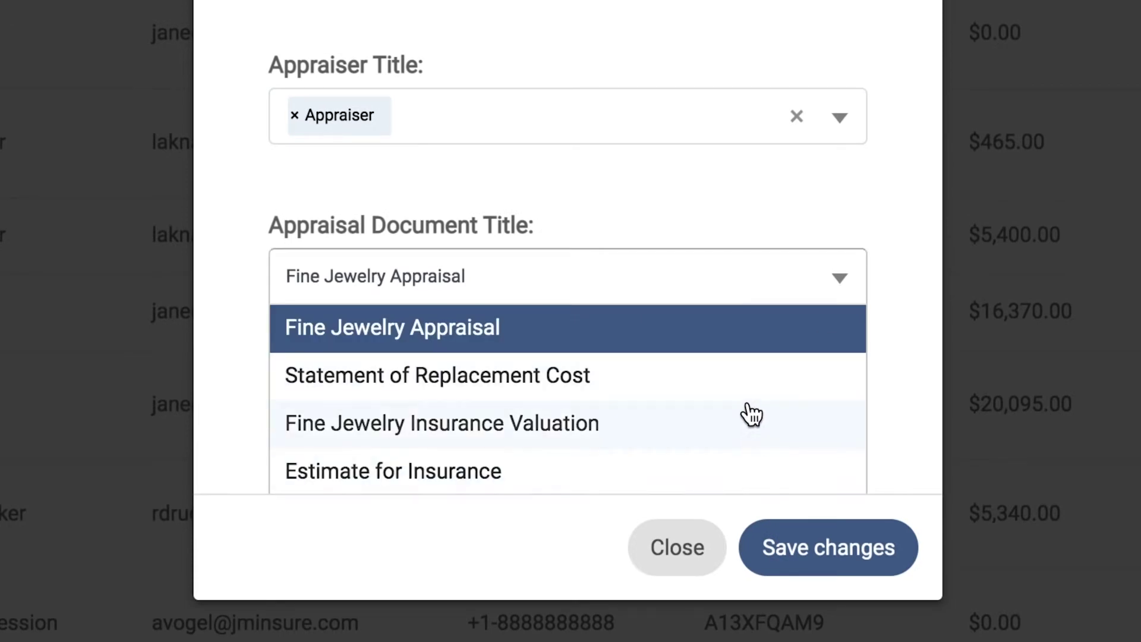
click(739, 351)
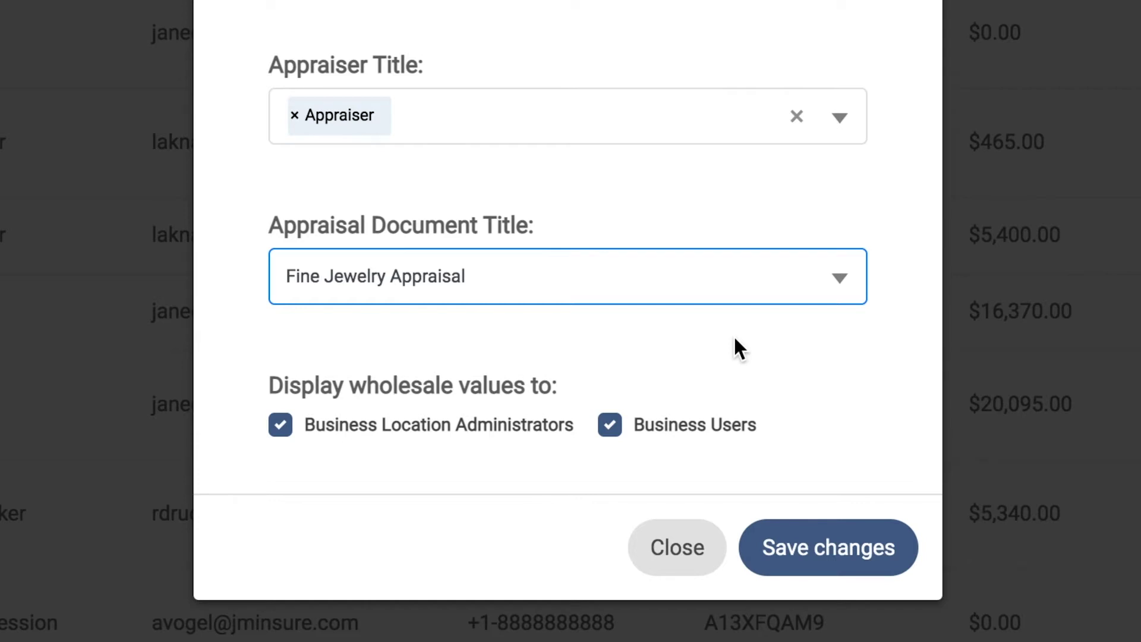
click(805, 545)
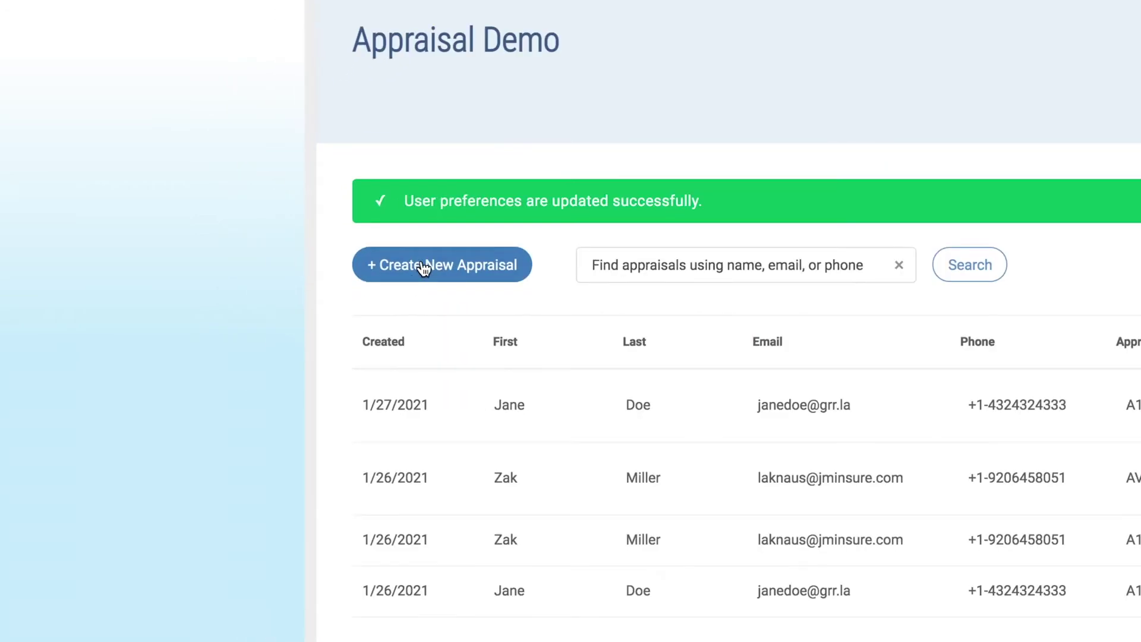
Step: Start a new appraisal and enter the customer's first and last name, e-mail and phone number
click(423, 268)
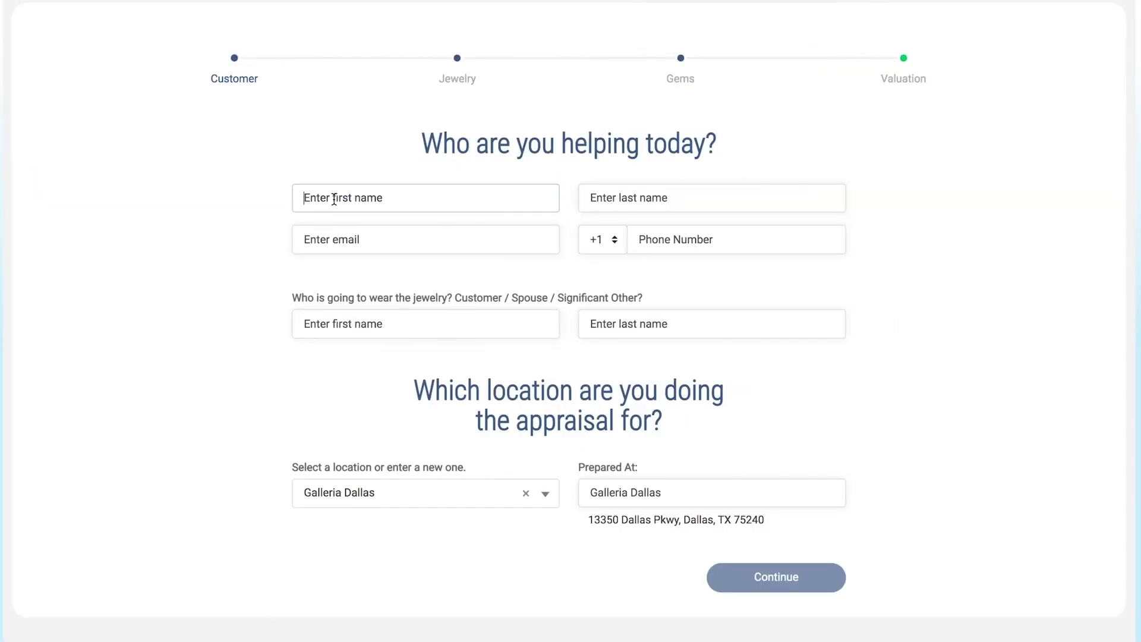
text(John)
key(Tab)
text(Smith)
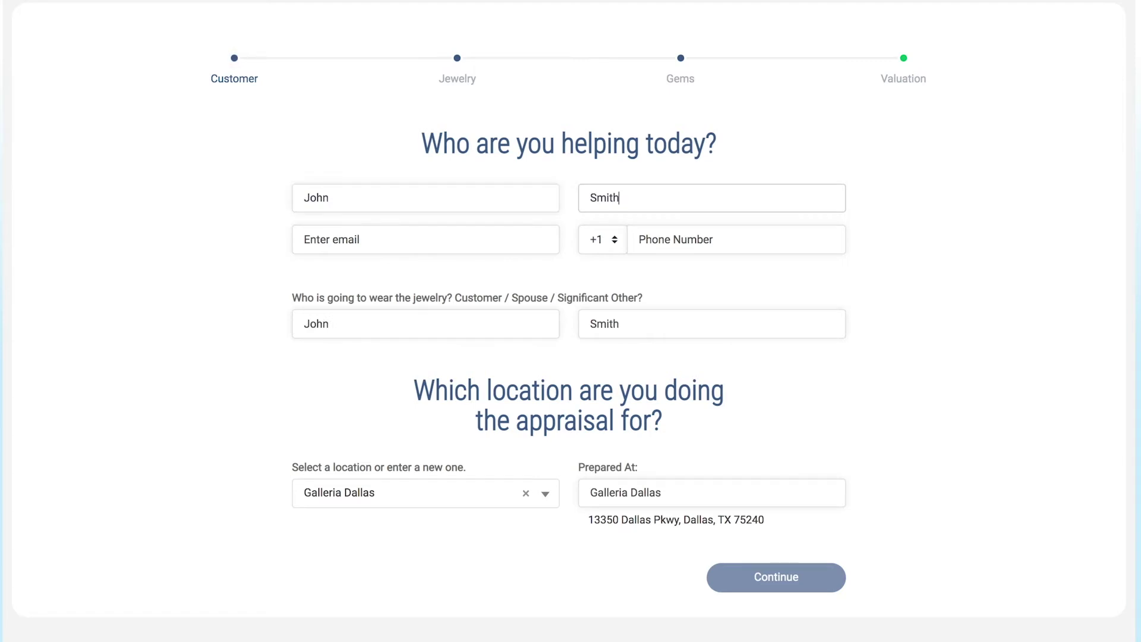
key(Tab)
text(john@testemail.com)
key(Tab)
text(555) 555-55)
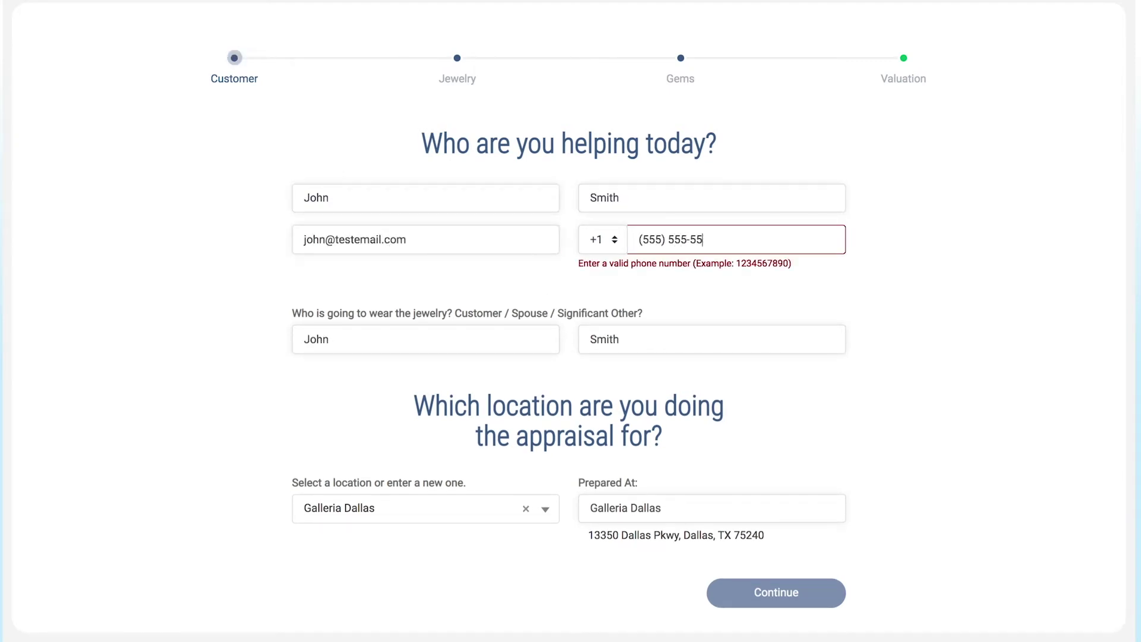
text(55)
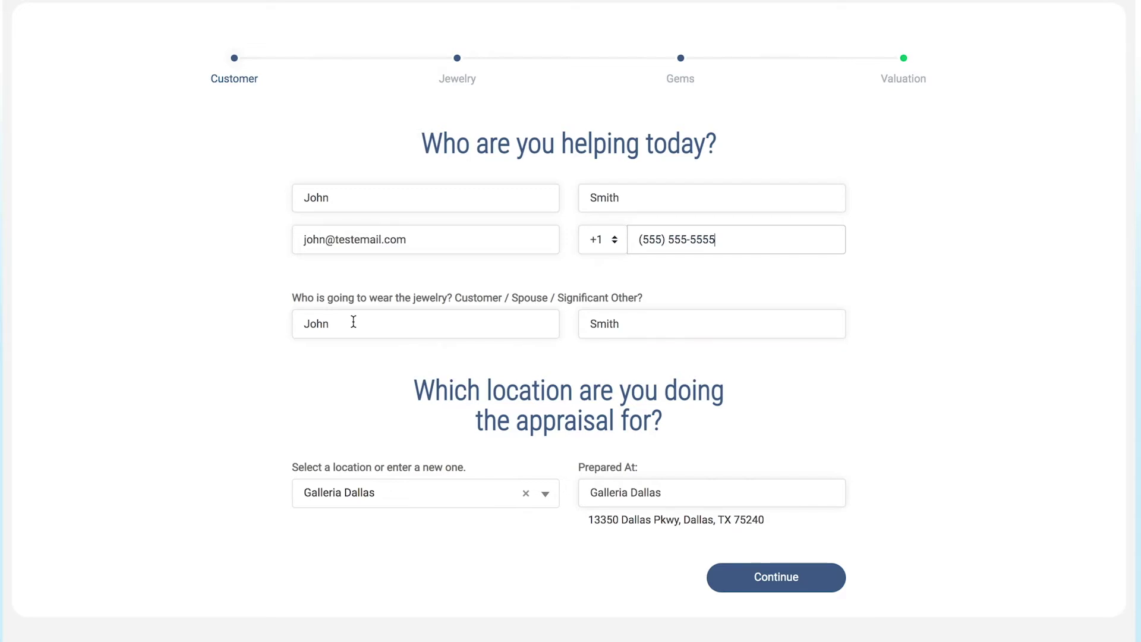
Step: Keep Galleria Dallas as location, change Prepared At to Galleria Jewelers, and continue
click(547, 494)
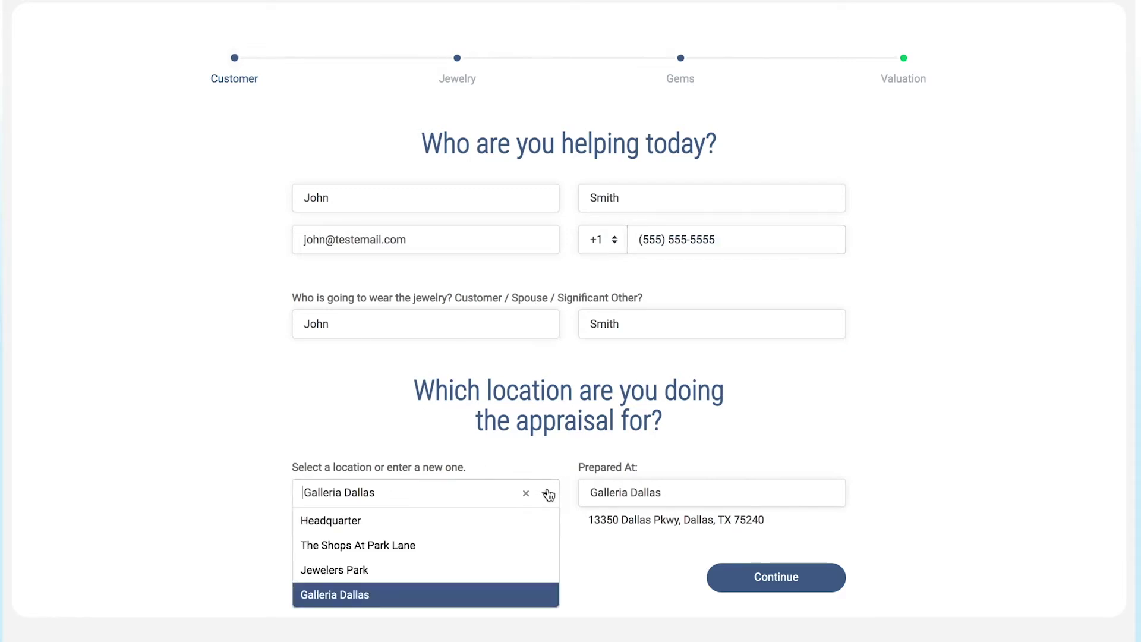
click(522, 595)
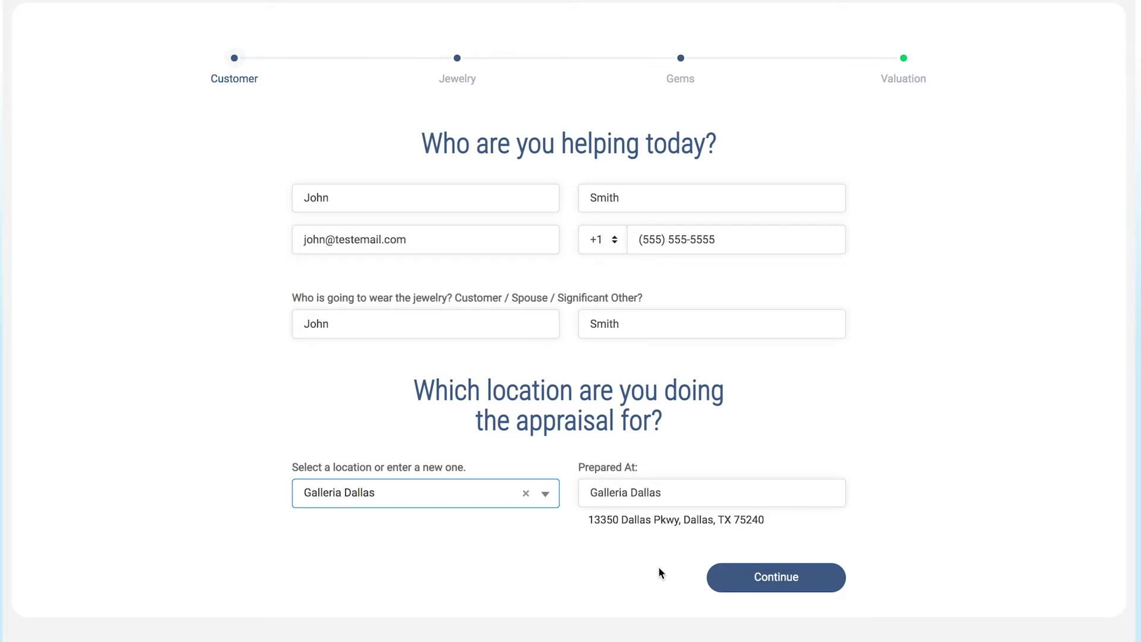
double_click(646, 493)
text(Jewelers)
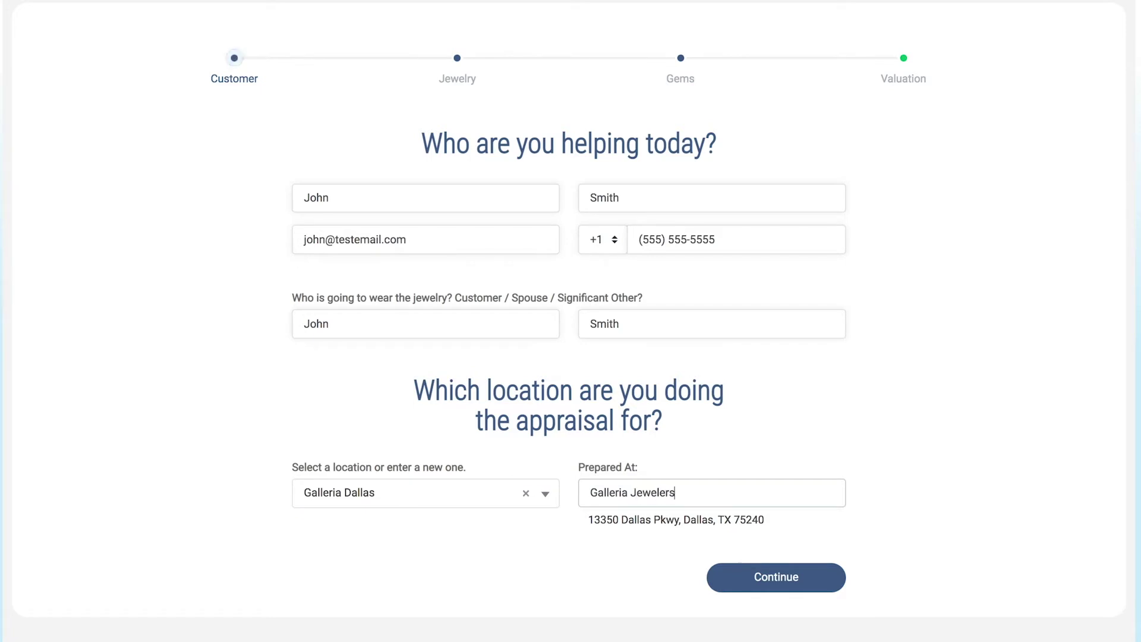
click(784, 585)
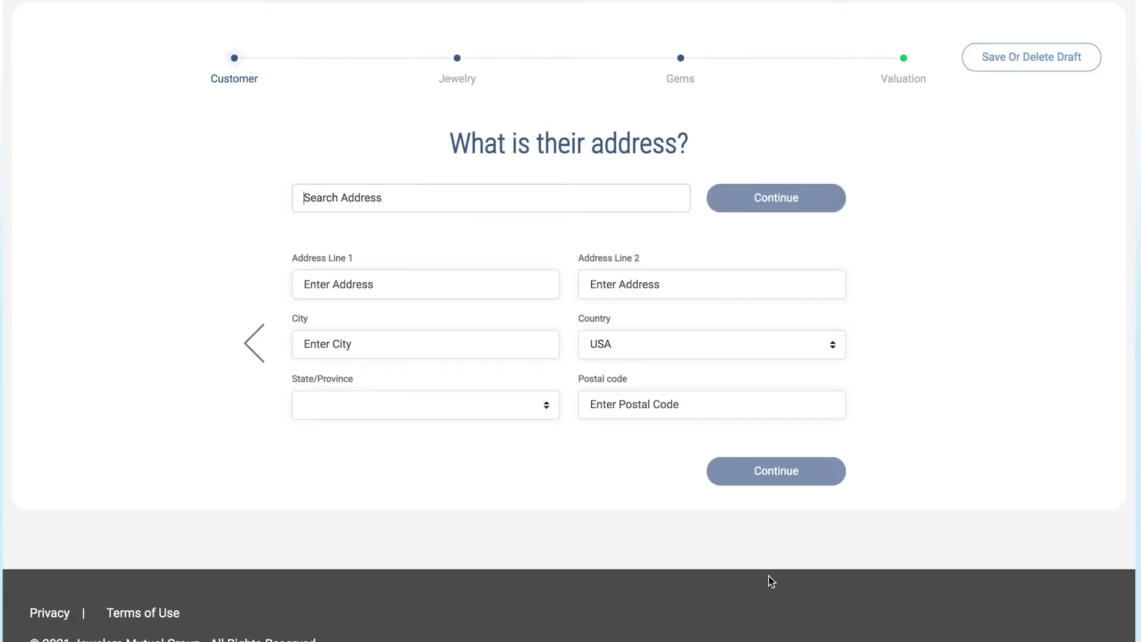
Step: Search the customer's street address and pick the suggestion to fill city, state and postal code
click(325, 197)
text(24 Jewelers P)
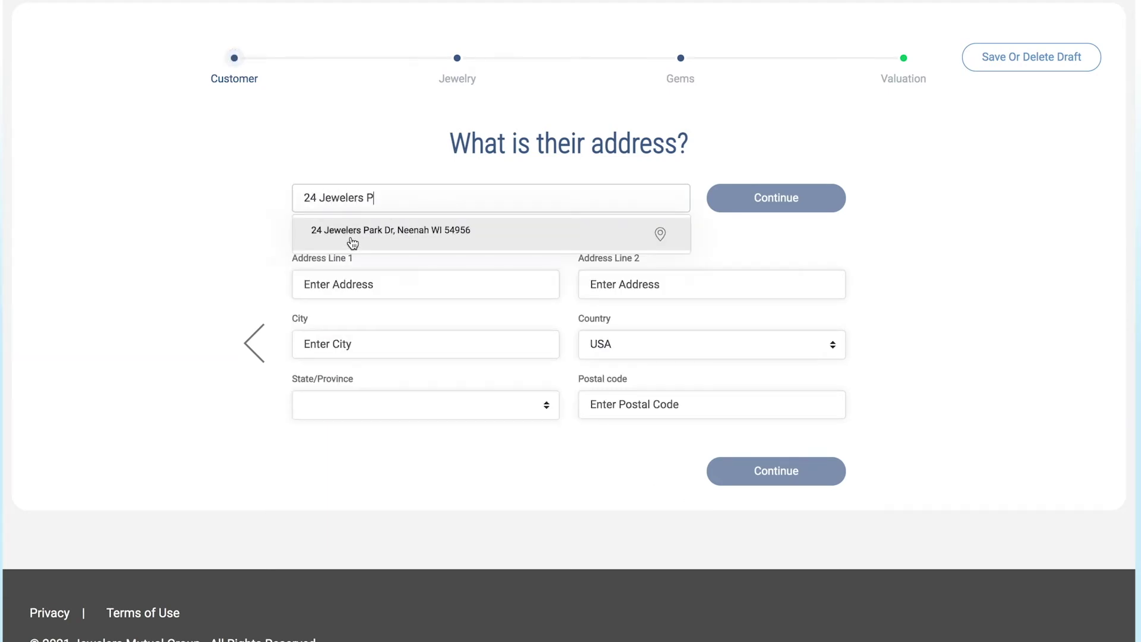
click(352, 243)
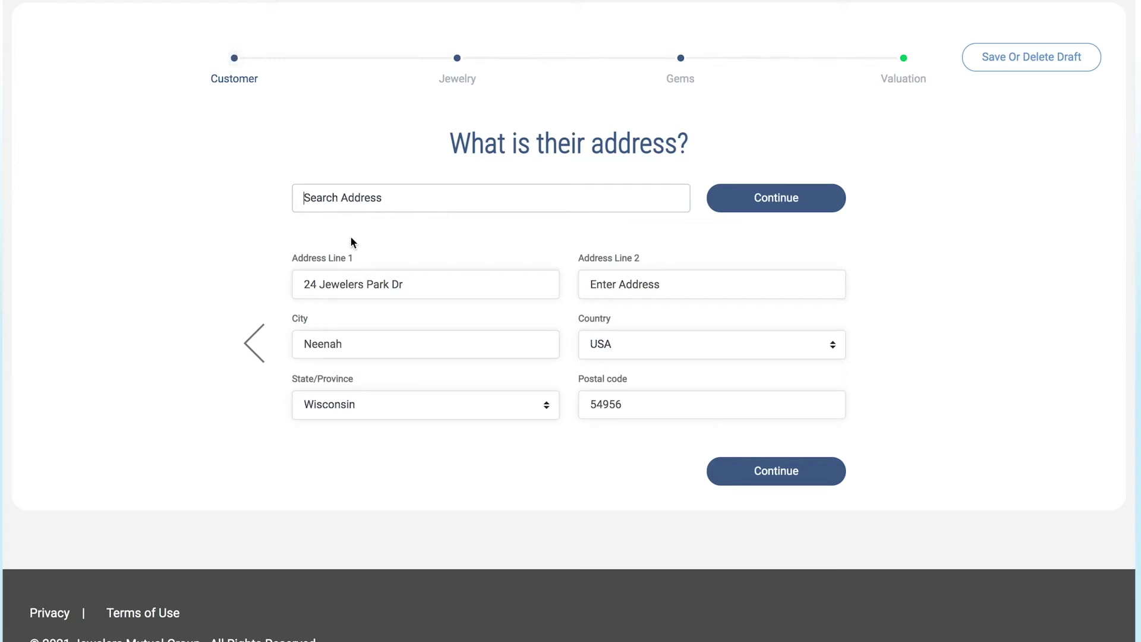
Step: On the jewelry step, set the item type to a 3-Stone ring
click(783, 474)
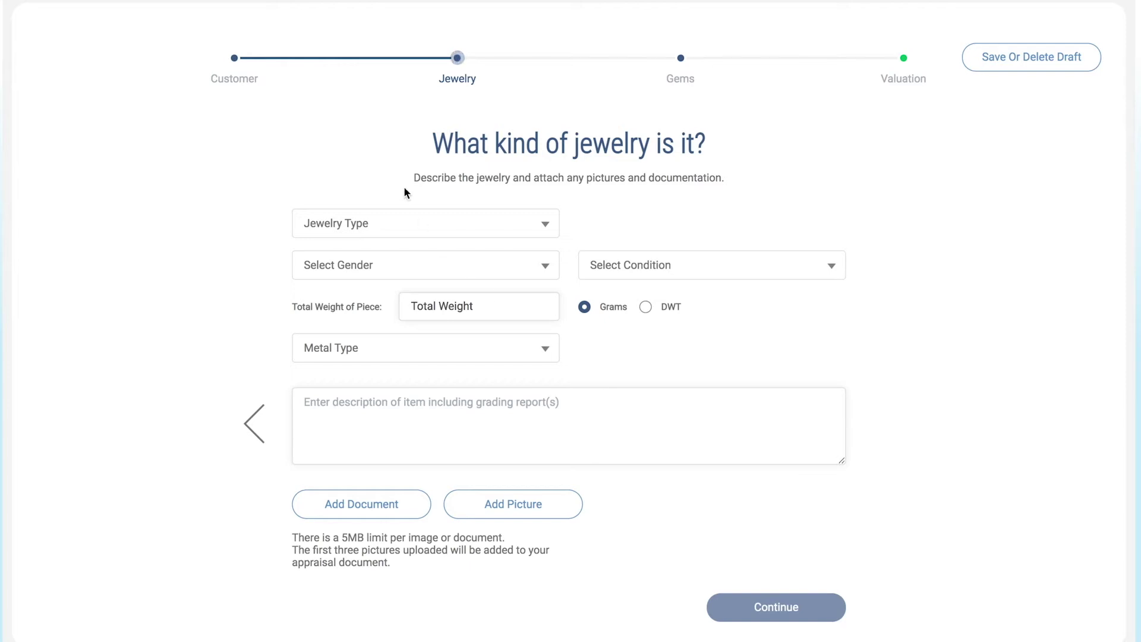
click(403, 223)
scroll(395, 309, down, 2)
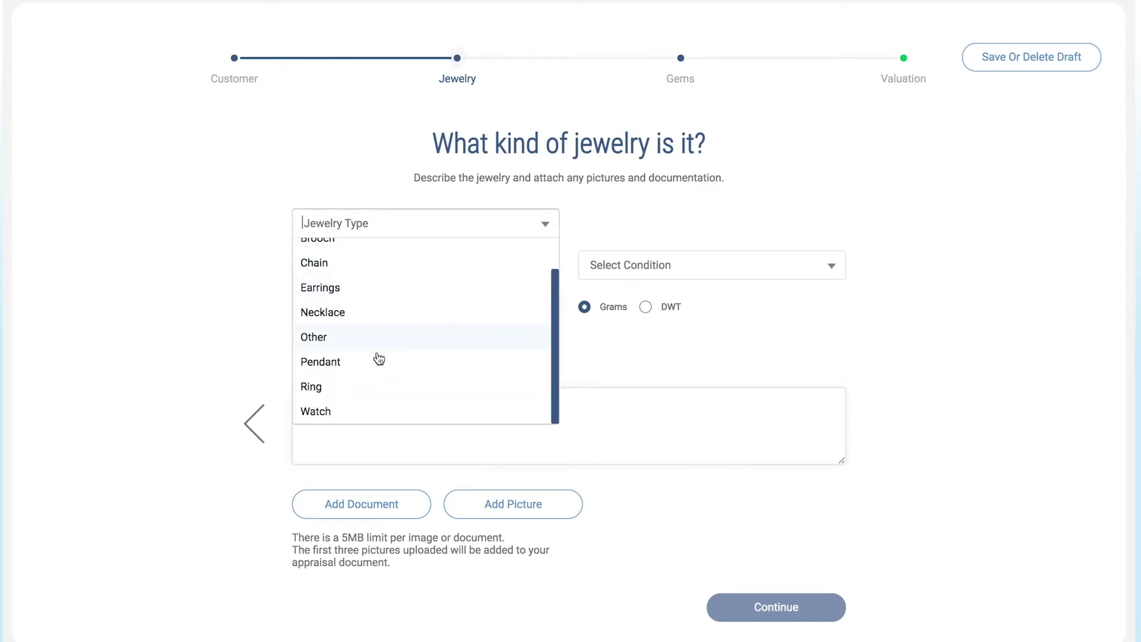
click(342, 390)
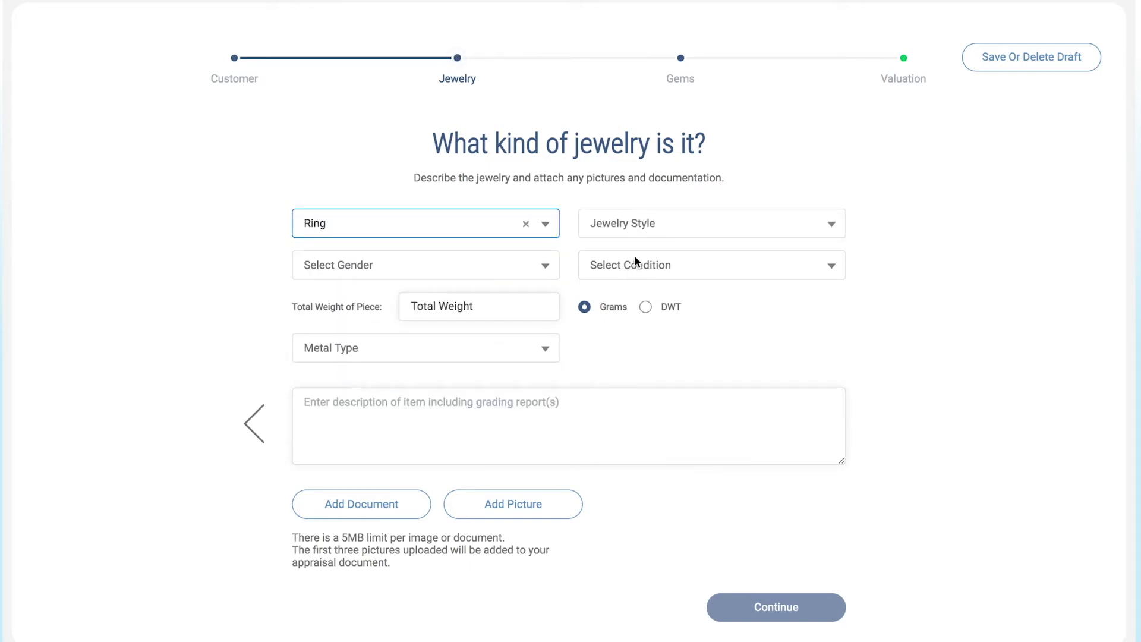
click(621, 238)
click(620, 286)
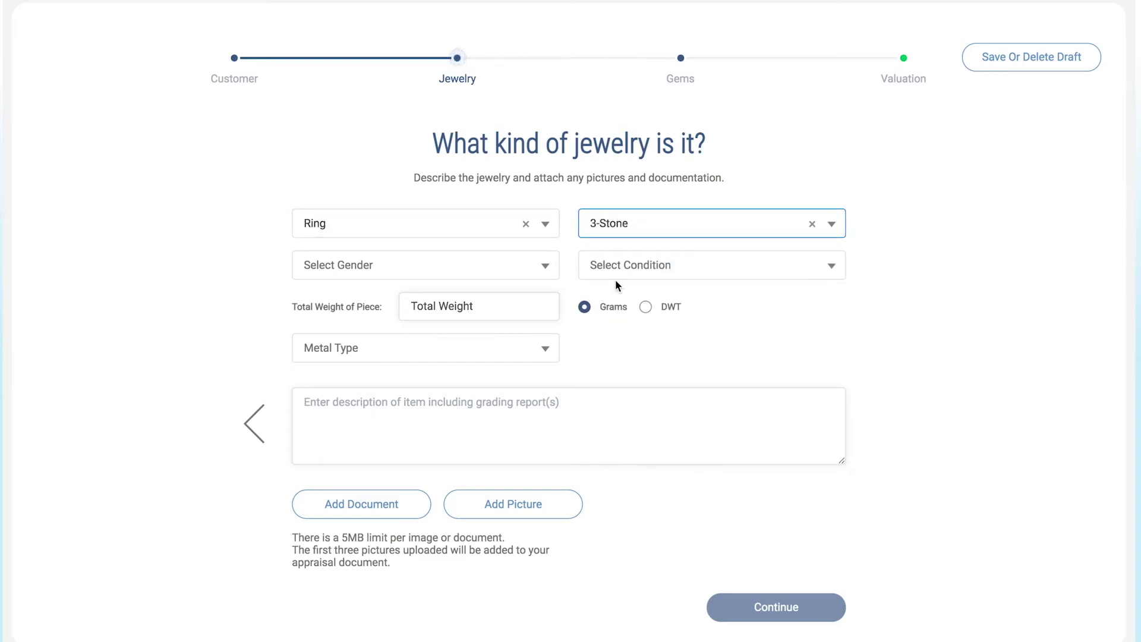
click(545, 231)
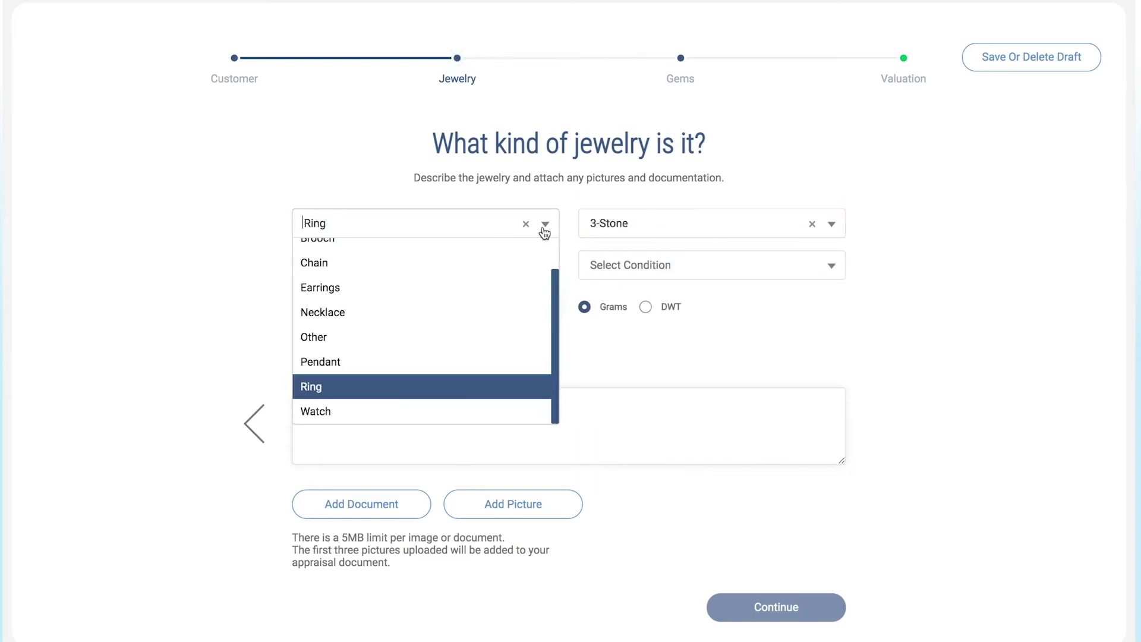
click(517, 265)
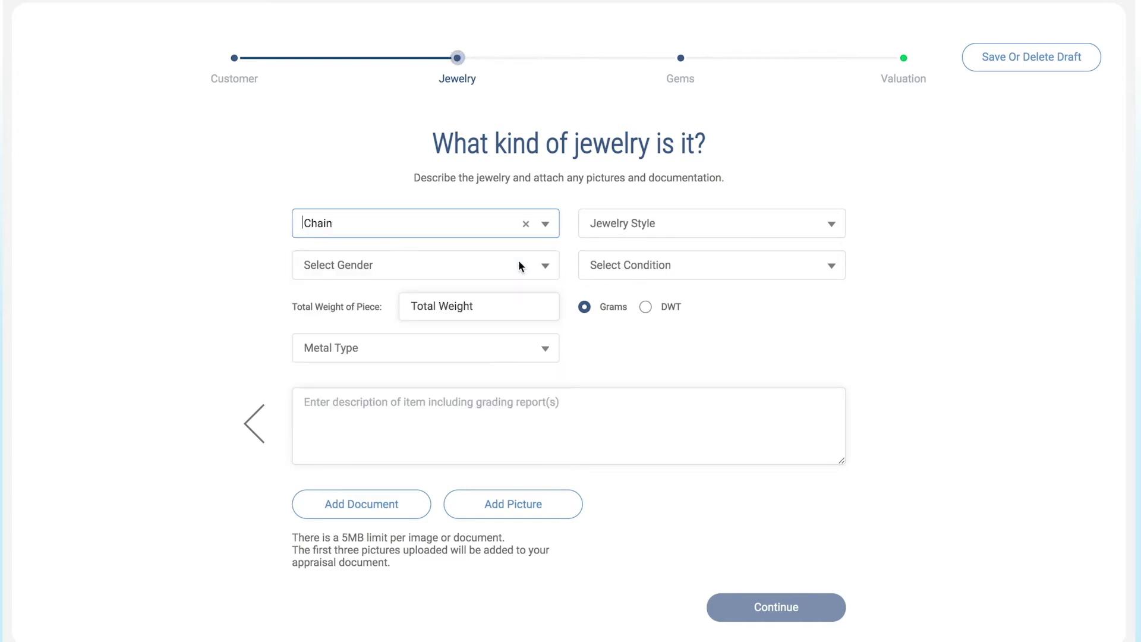
click(834, 234)
scroll(811, 309, down, 2)
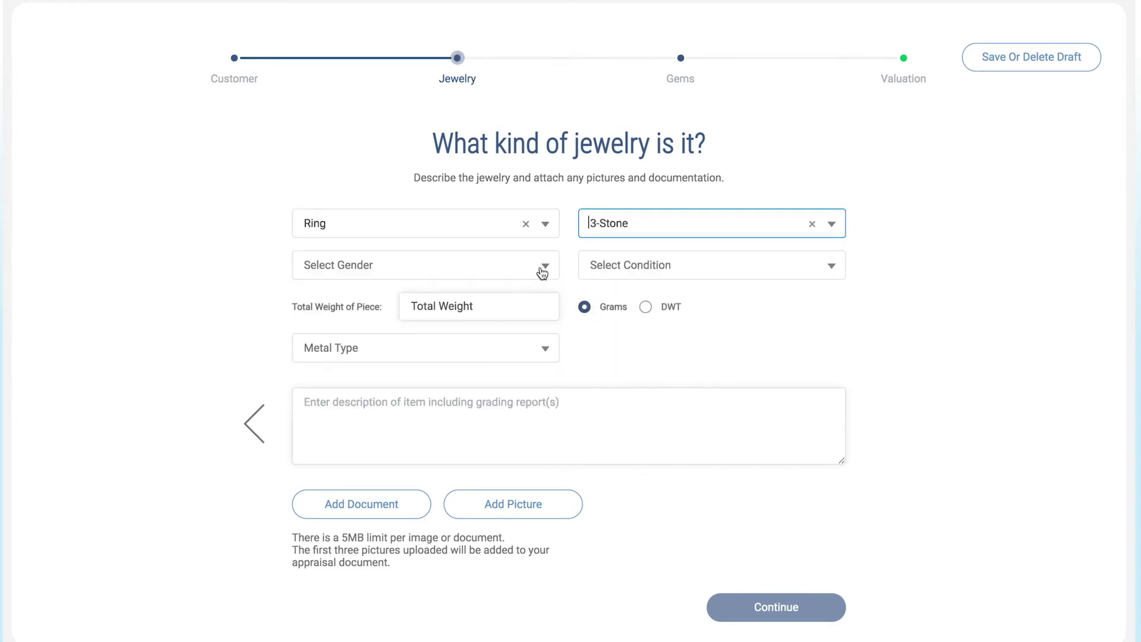
Step: Set the wearer to Lady's, condition Excellent, and total weight 9 grams
click(542, 273)
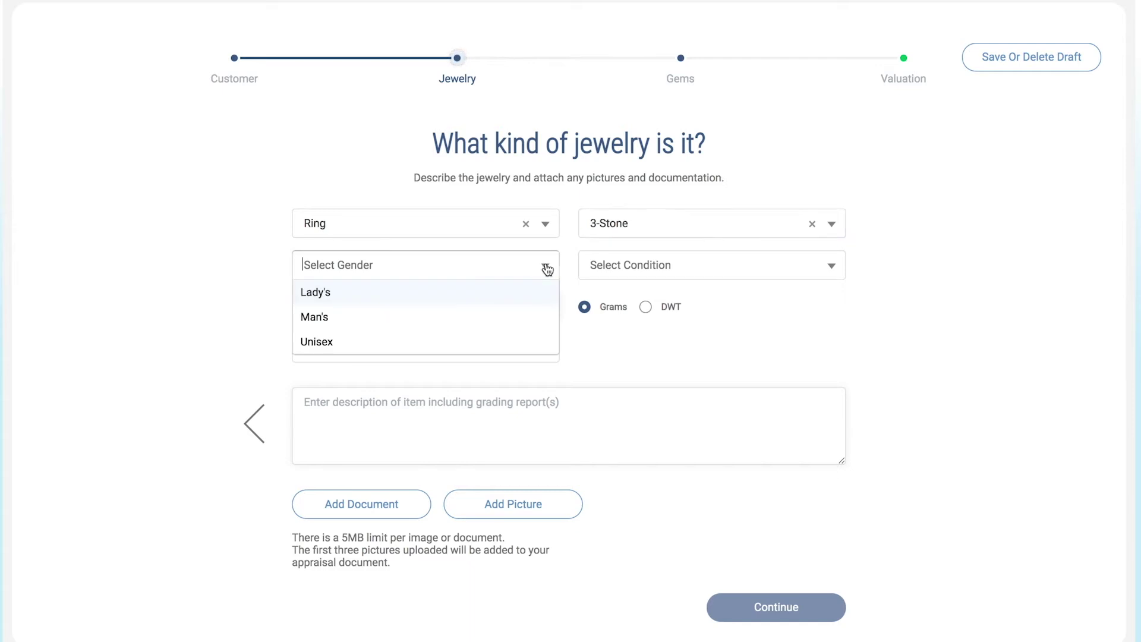
click(524, 295)
click(842, 274)
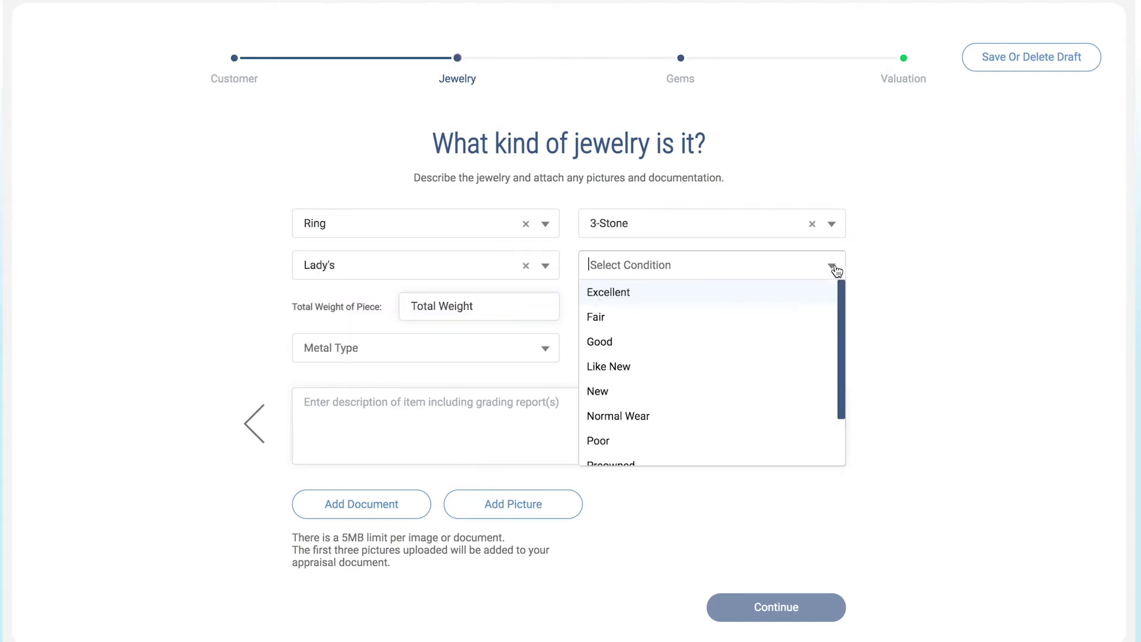
click(815, 295)
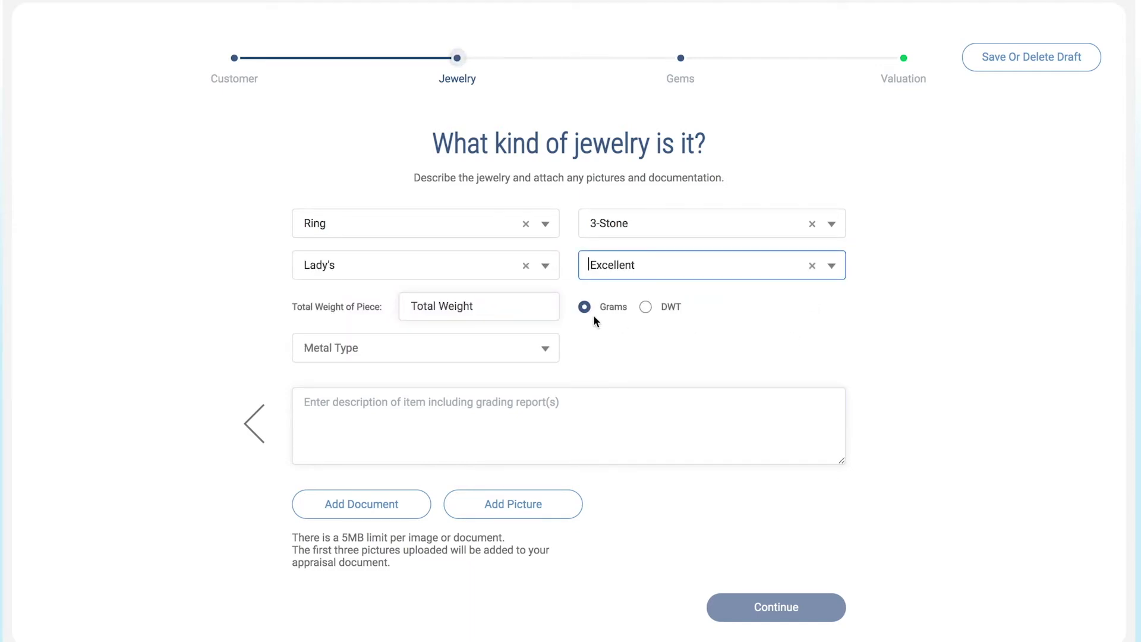
click(527, 306)
text(9)
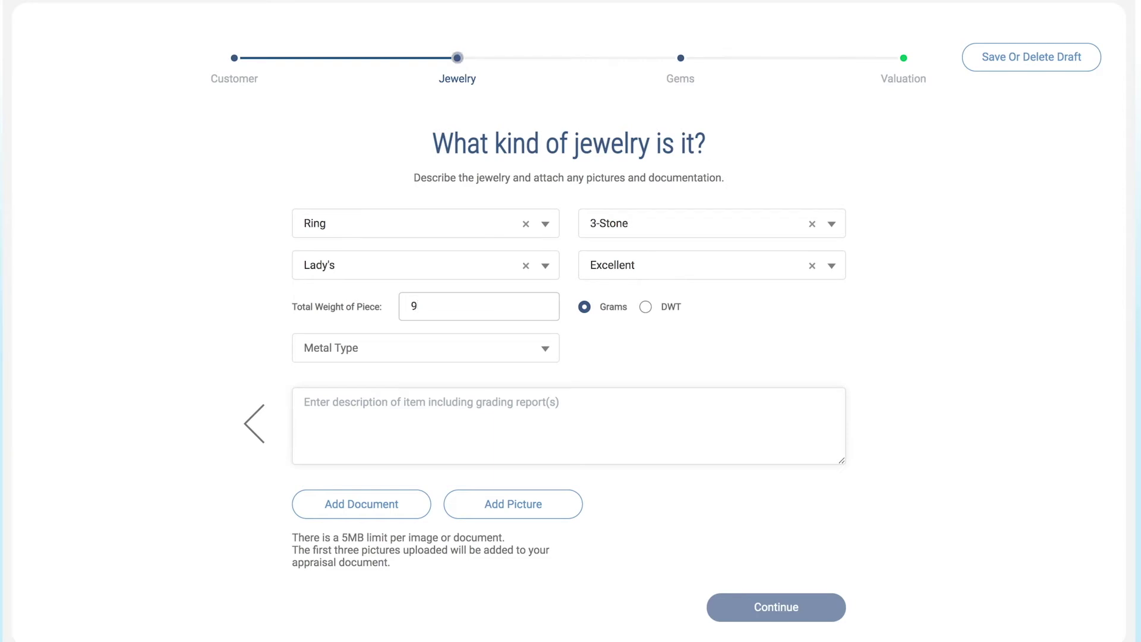
Step: Set the metal to 14KT white gold and add the description 'Nice looking ring!'
click(535, 347)
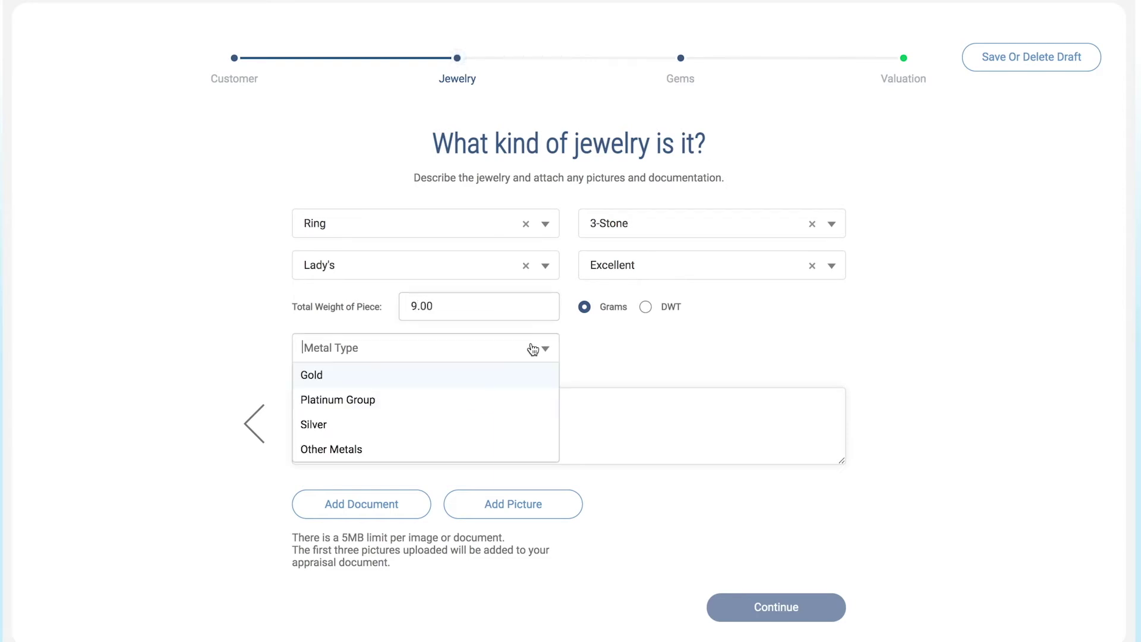
click(519, 381)
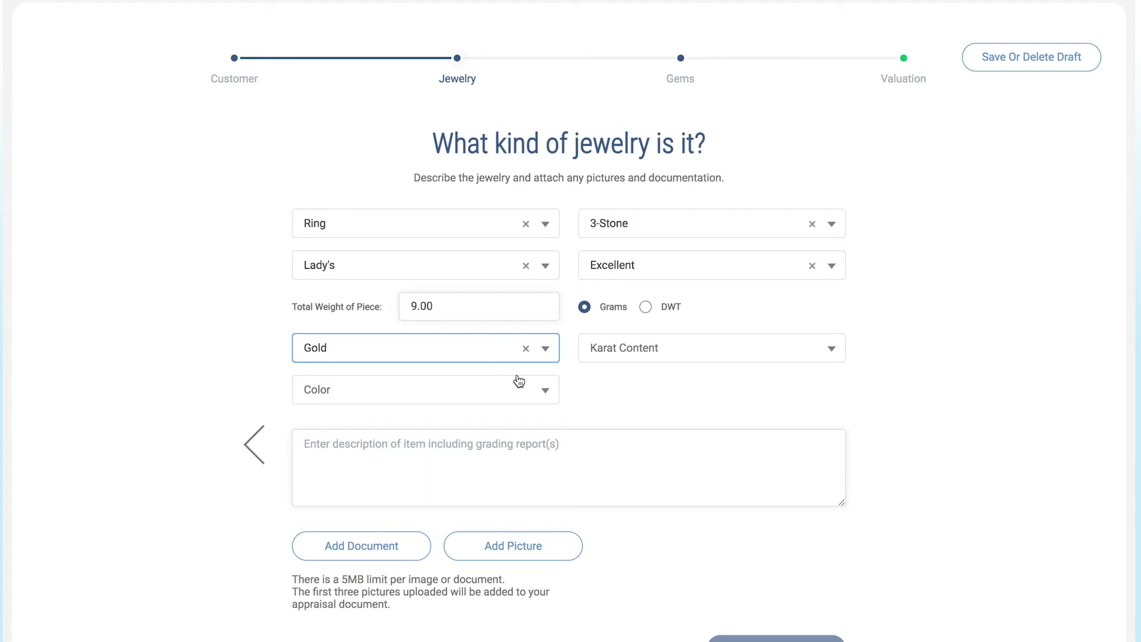
click(547, 355)
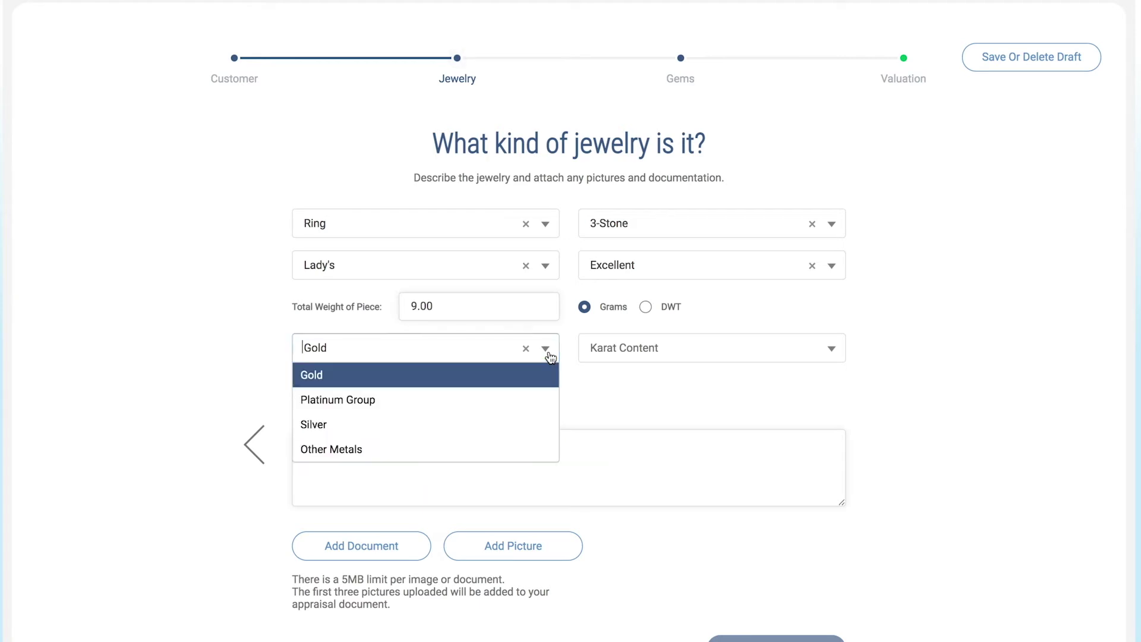
click(530, 406)
click(830, 356)
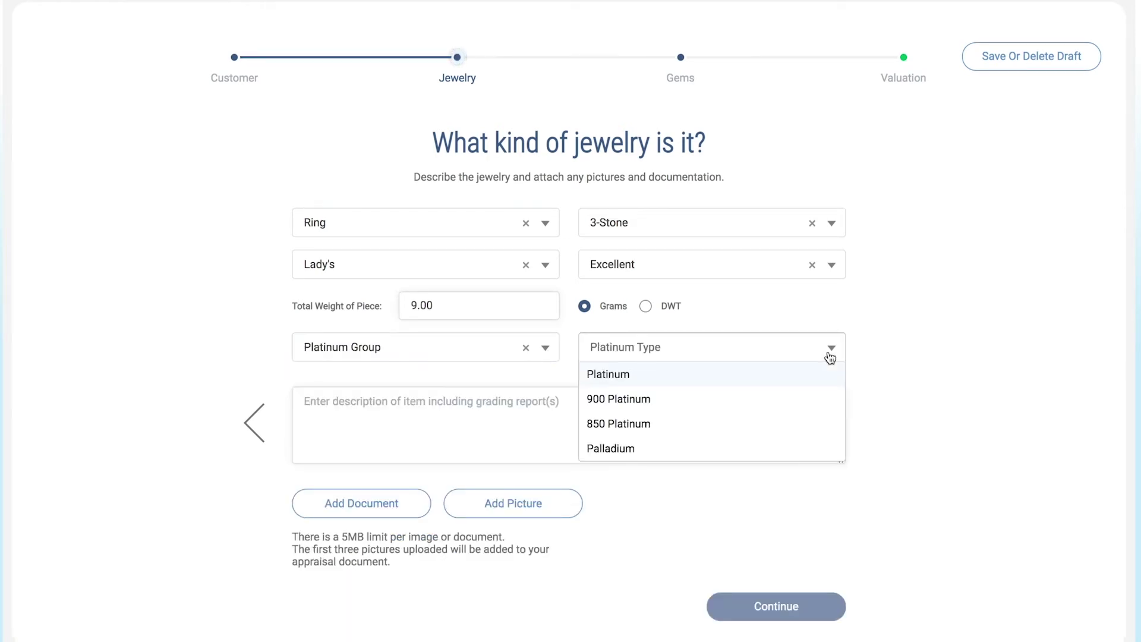
click(538, 351)
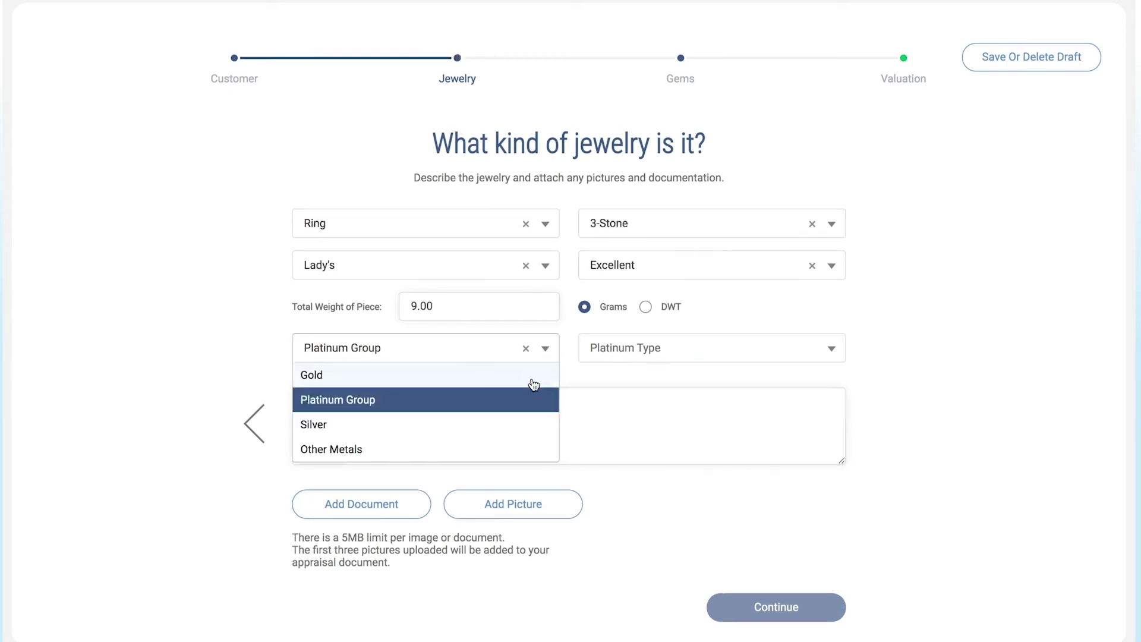
click(532, 376)
click(630, 348)
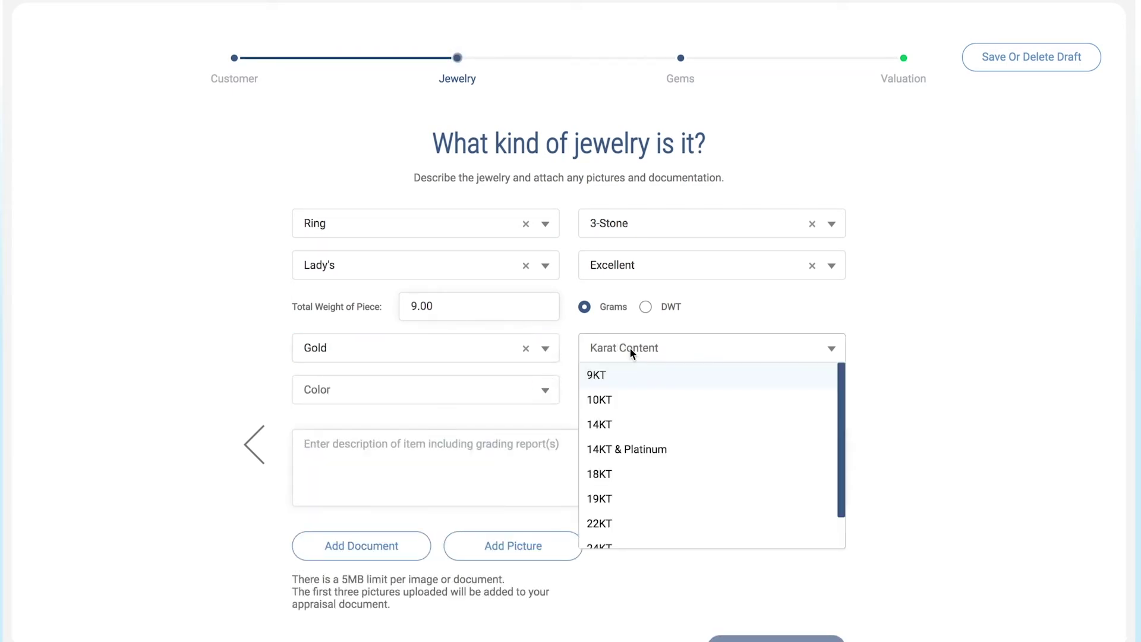
click(611, 424)
click(491, 387)
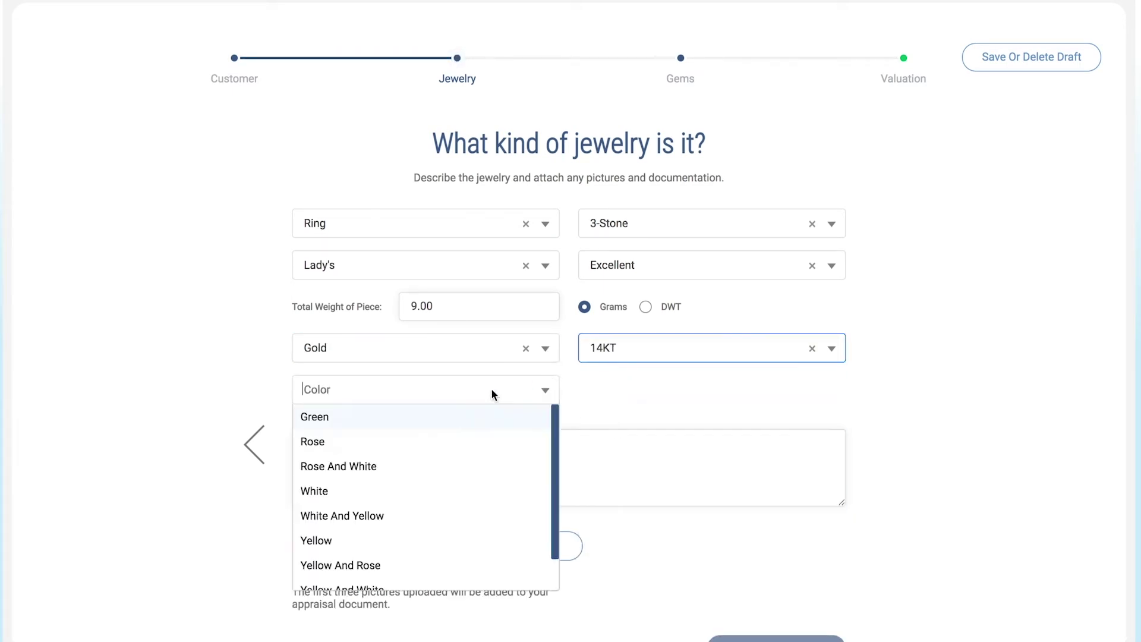
click(486, 492)
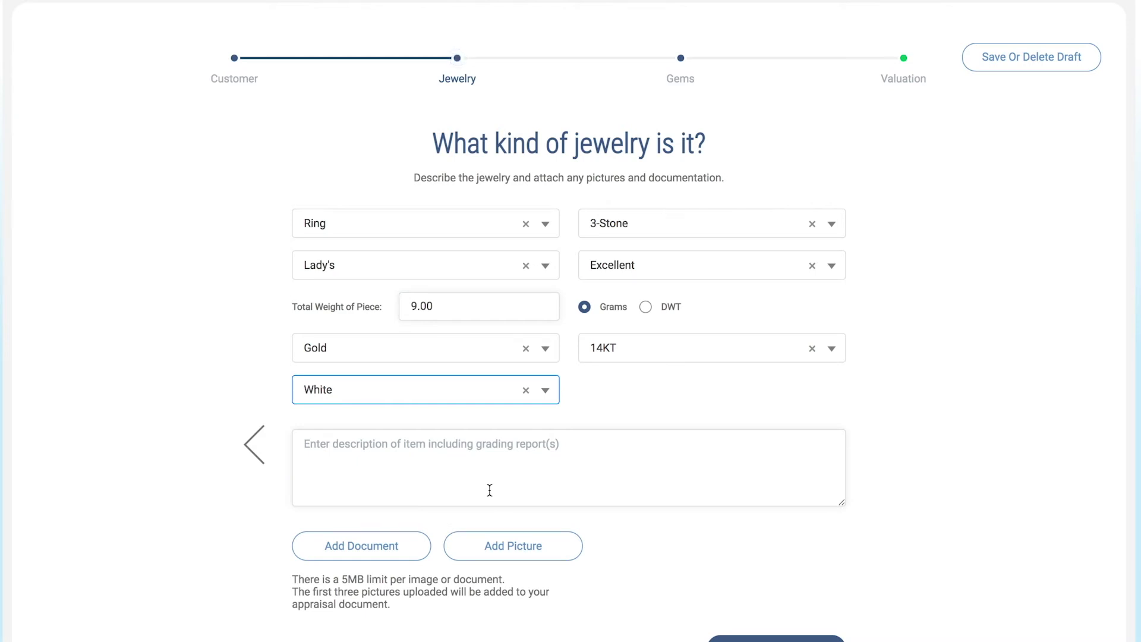
click(490, 490)
text(Nice looking ring)
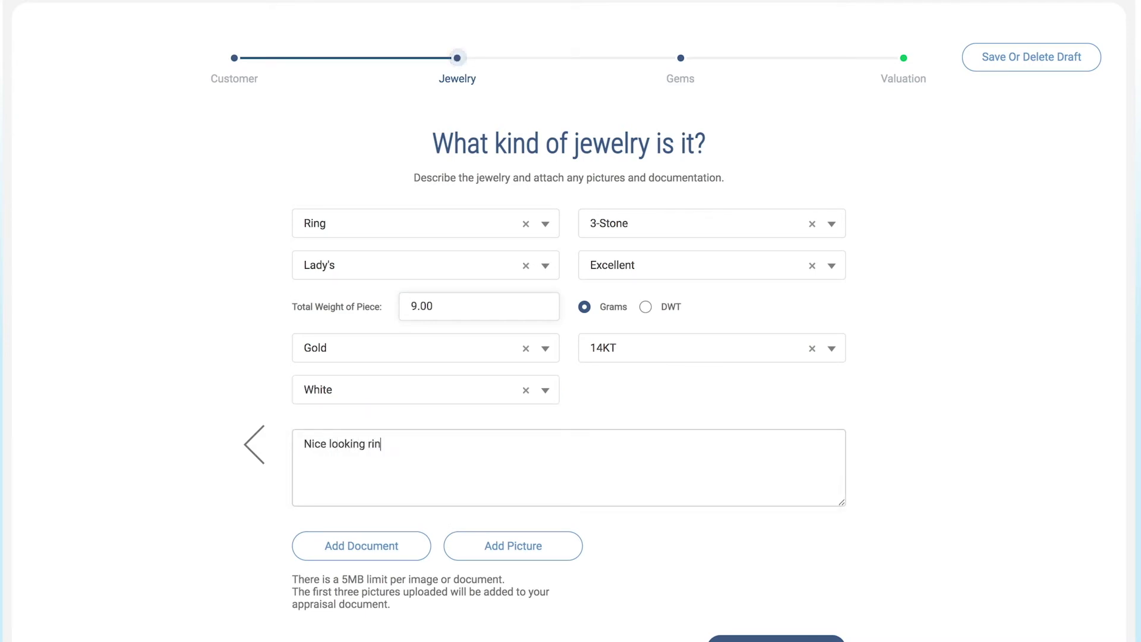
text(!)
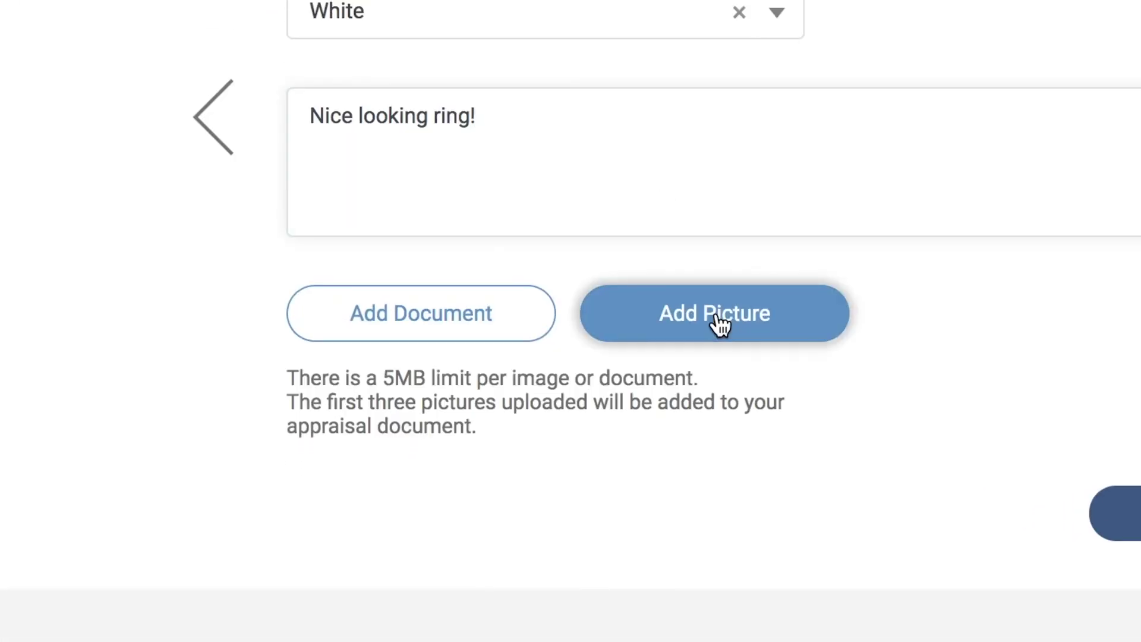
Step: Upload the emerald and diamond ring JPG photo and continue to the Gems step
click(664, 371)
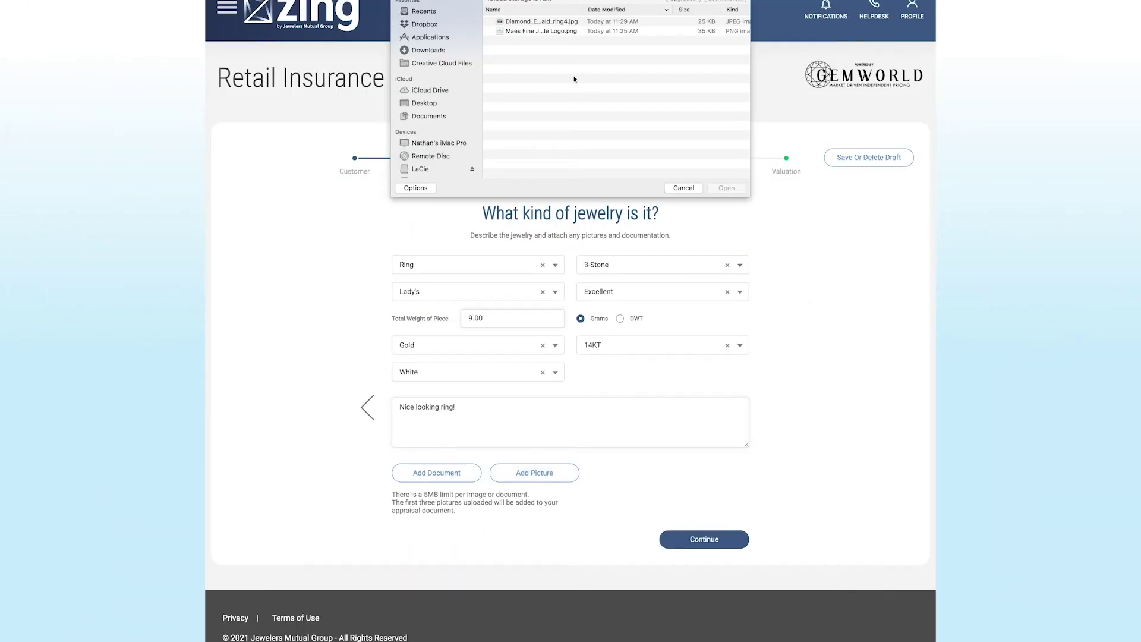
click(540, 22)
click(736, 189)
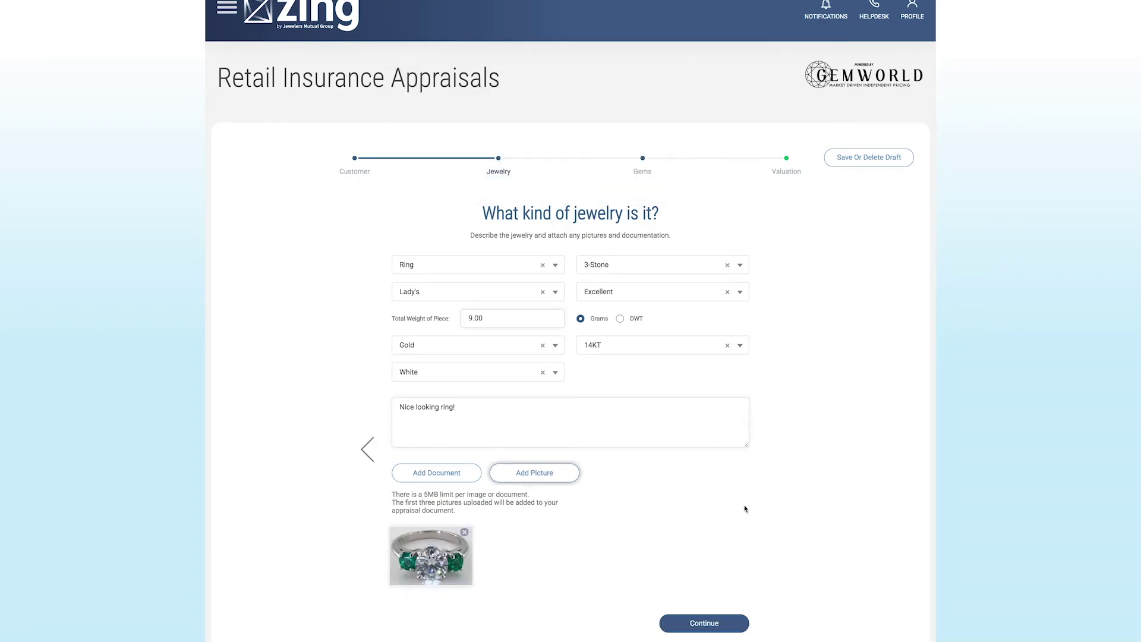
scroll(743, 510, down, 2)
click(717, 570)
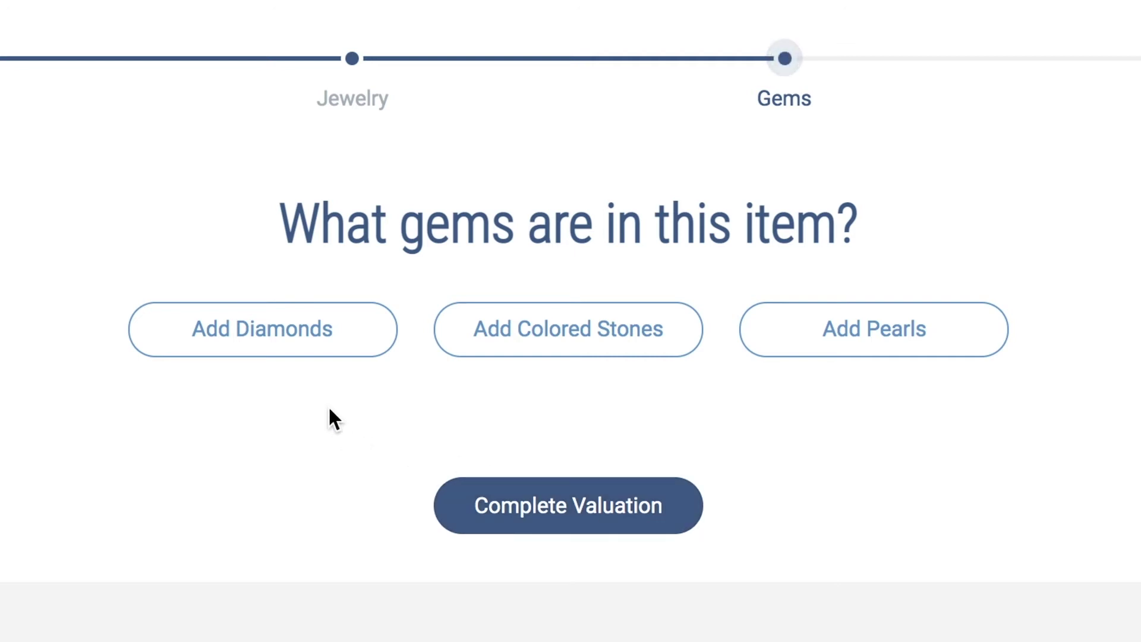
Step: Add a 1.5-carat Round Brilliant diamond, color F, clarity VS1, cut Ideal, and save it
click(300, 340)
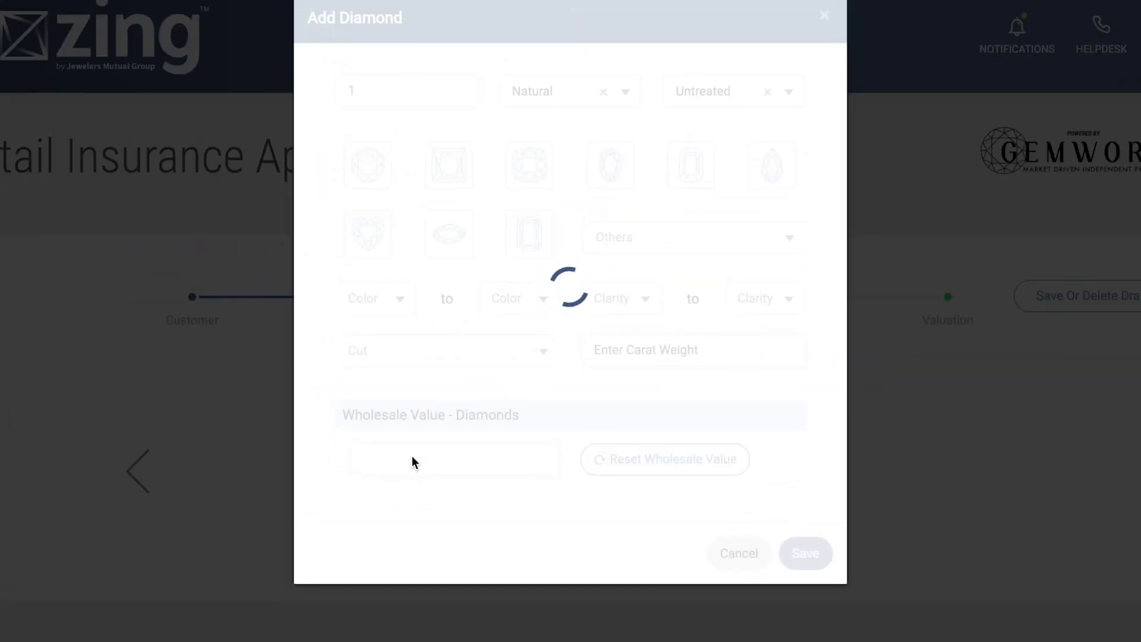
click(359, 176)
click(399, 367)
click(386, 449)
click(620, 366)
click(618, 547)
click(543, 419)
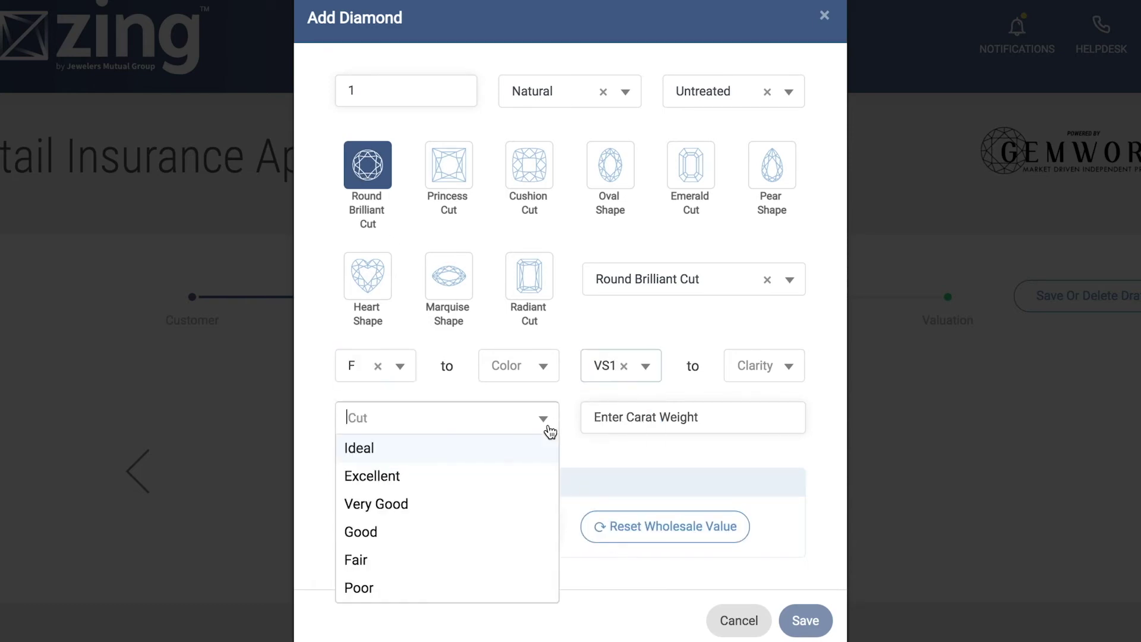
click(514, 449)
key(Tab)
text(1.5)
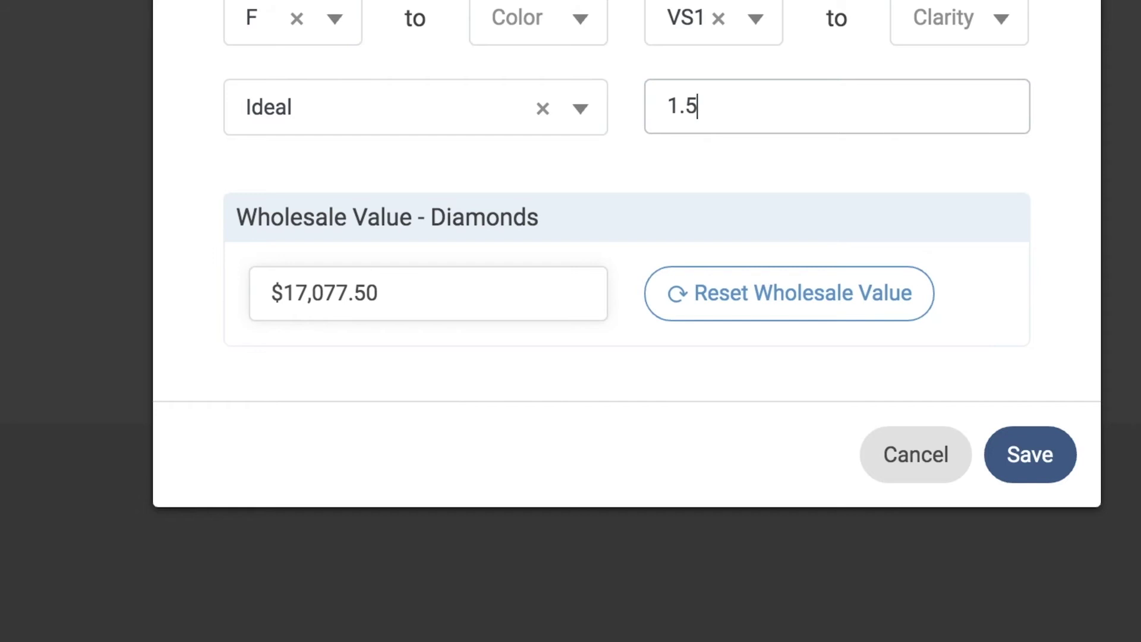
click(1045, 454)
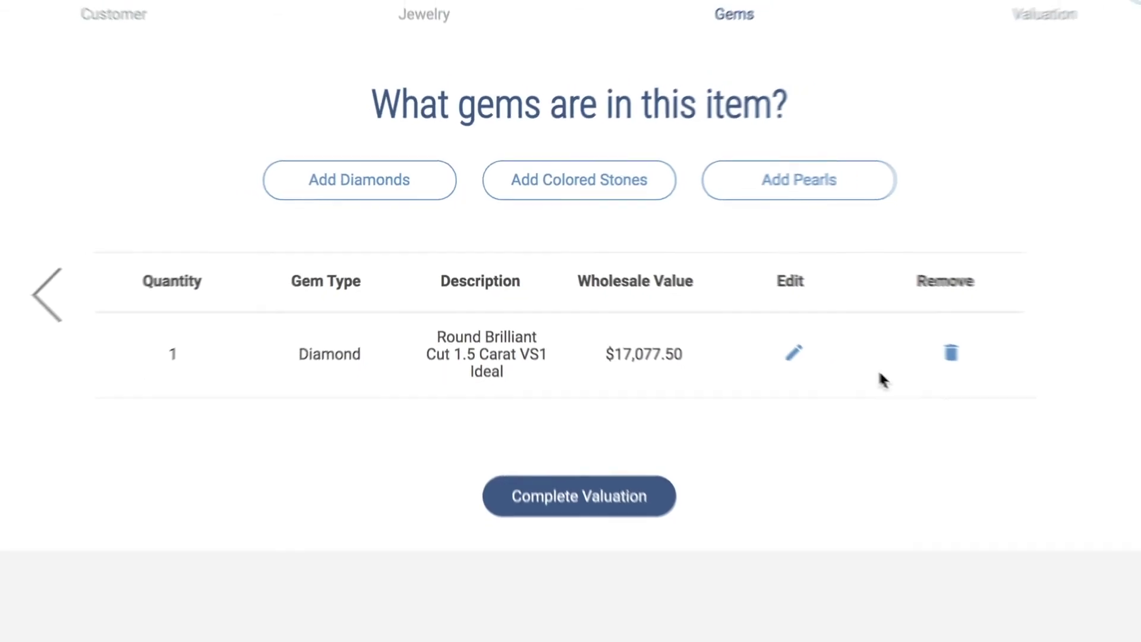
Step: Define a colored stone as round Beryl Emerald, Eye Clean, Excellent cut, Lower Extra Fine (9)
click(587, 185)
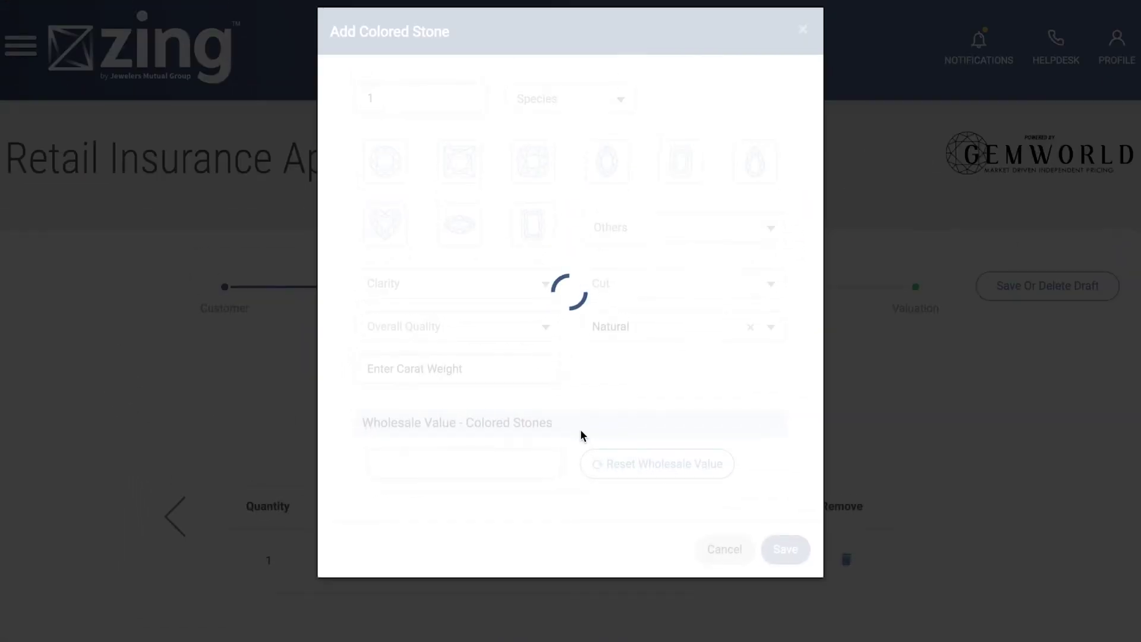
click(569, 101)
click(546, 176)
click(686, 101)
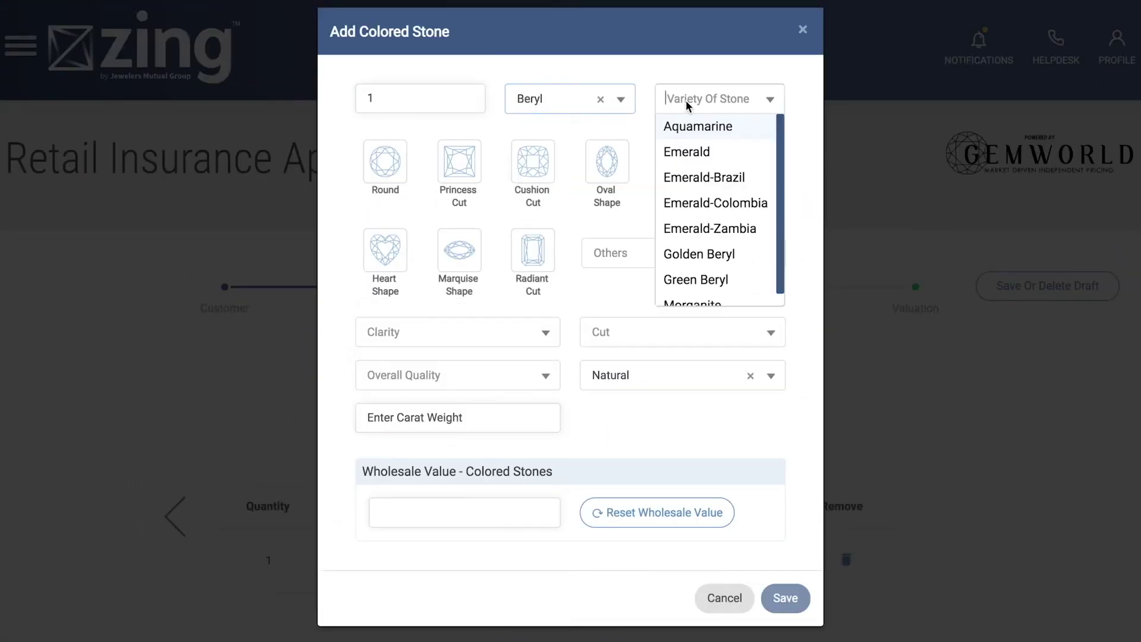
click(687, 153)
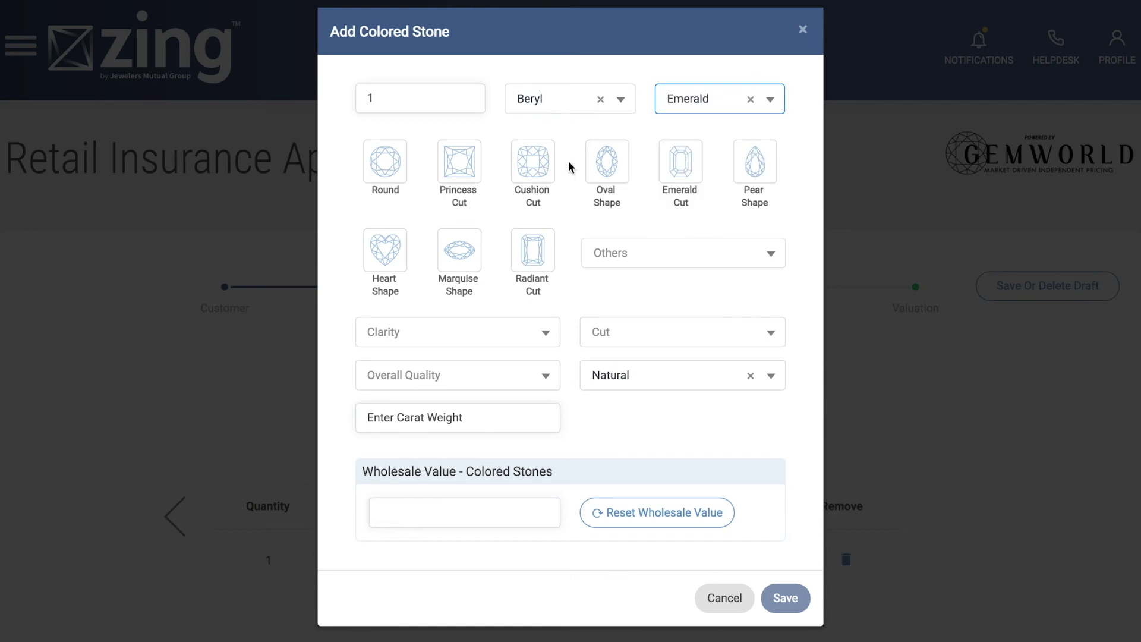
click(396, 171)
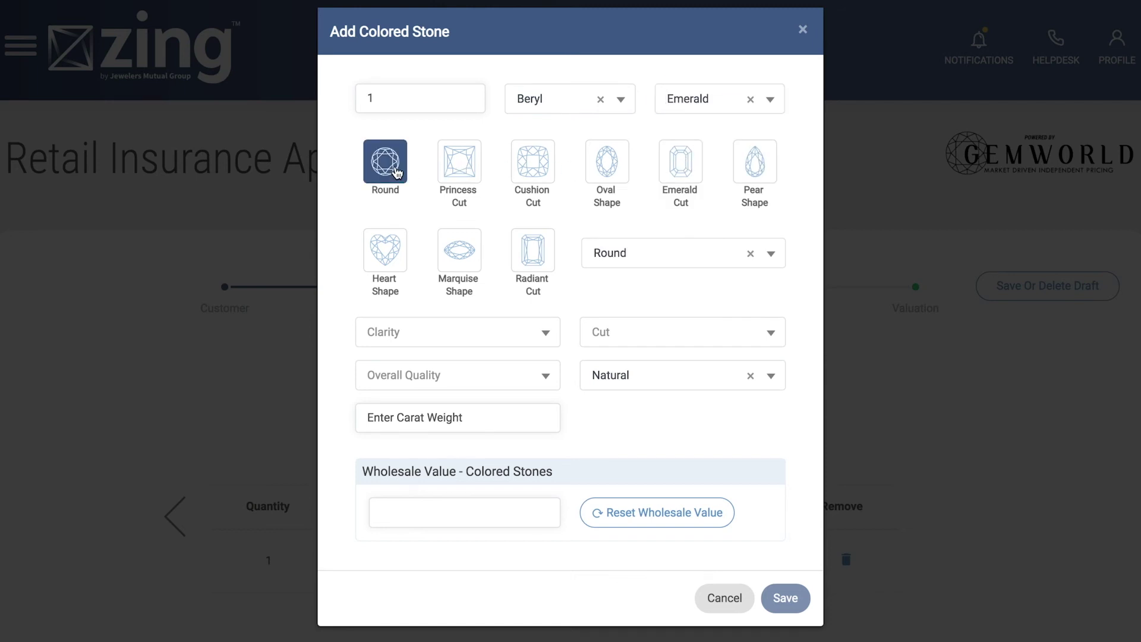
click(462, 328)
click(460, 361)
click(670, 338)
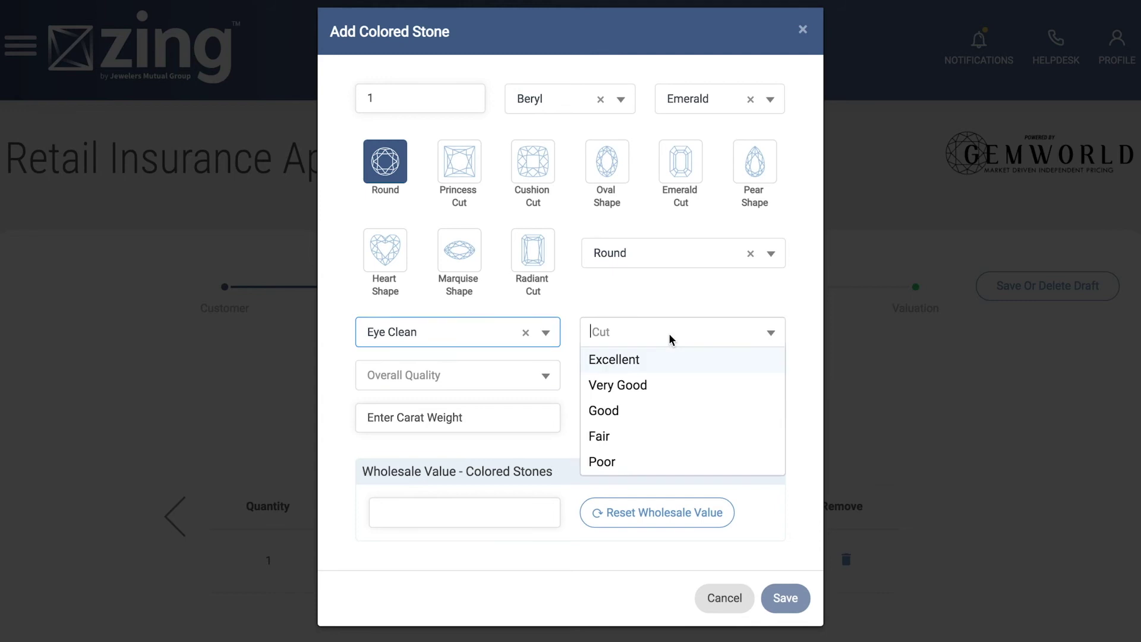
click(651, 362)
click(545, 378)
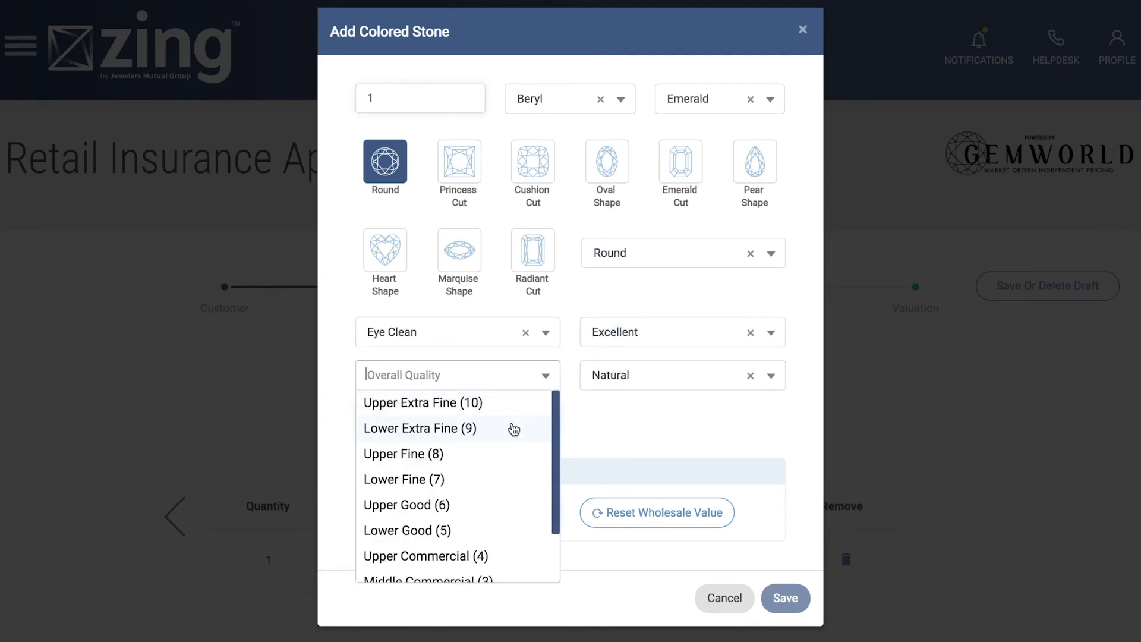
click(513, 430)
Step: Set quantity to 2 and total weight to 1 carat, then save the emeralds
text(.5)
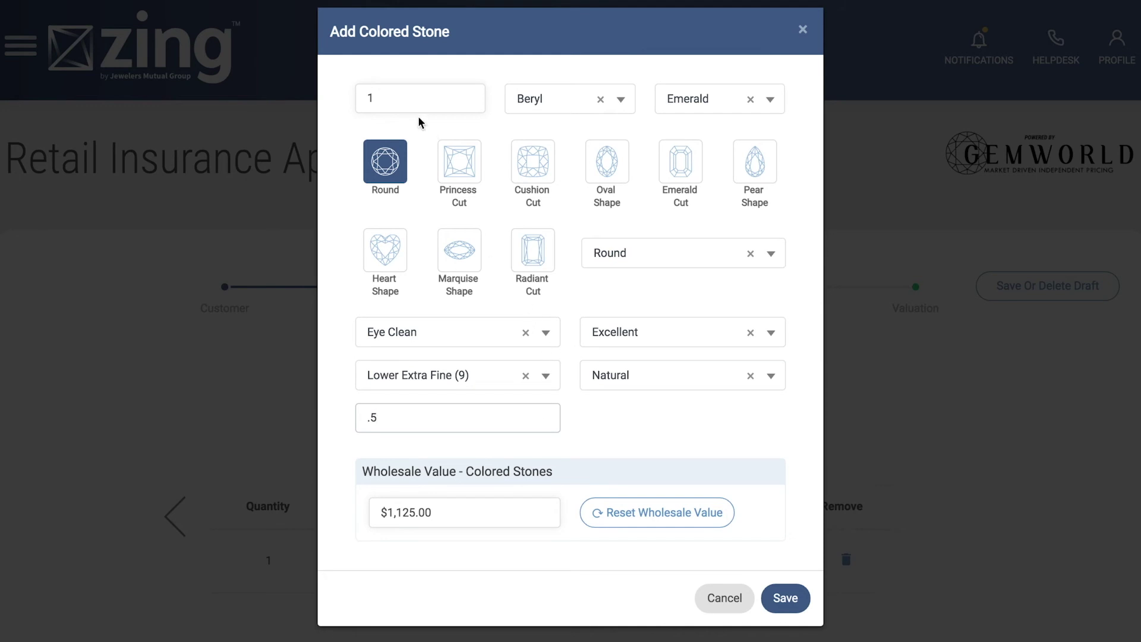
double_click(369, 97)
text(2)
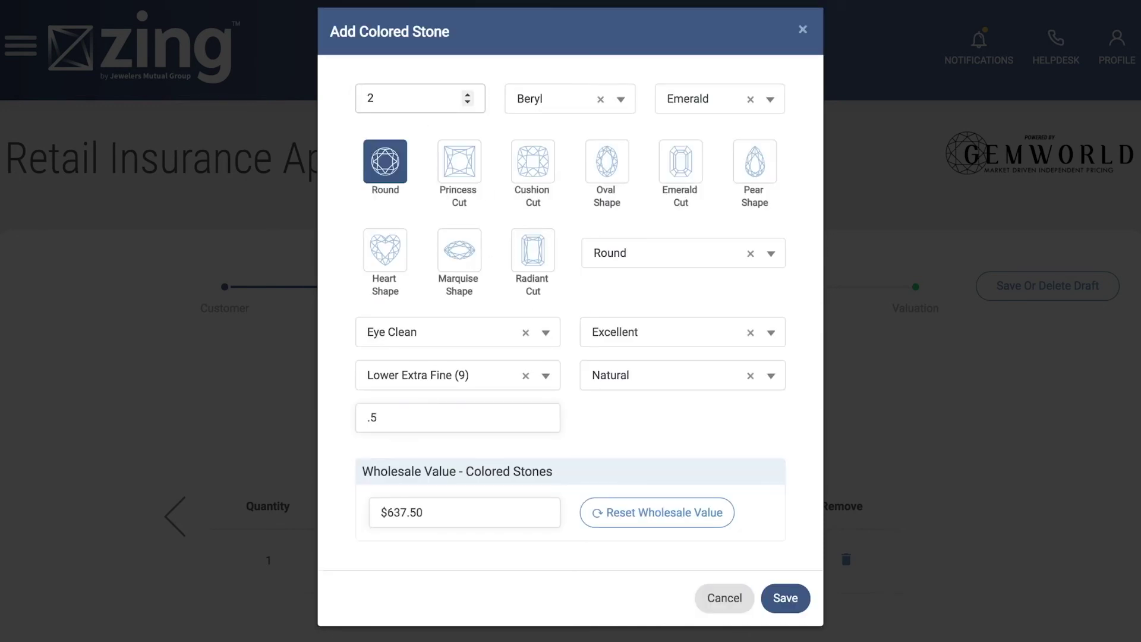
drag(392, 417, 354, 417)
text(1)
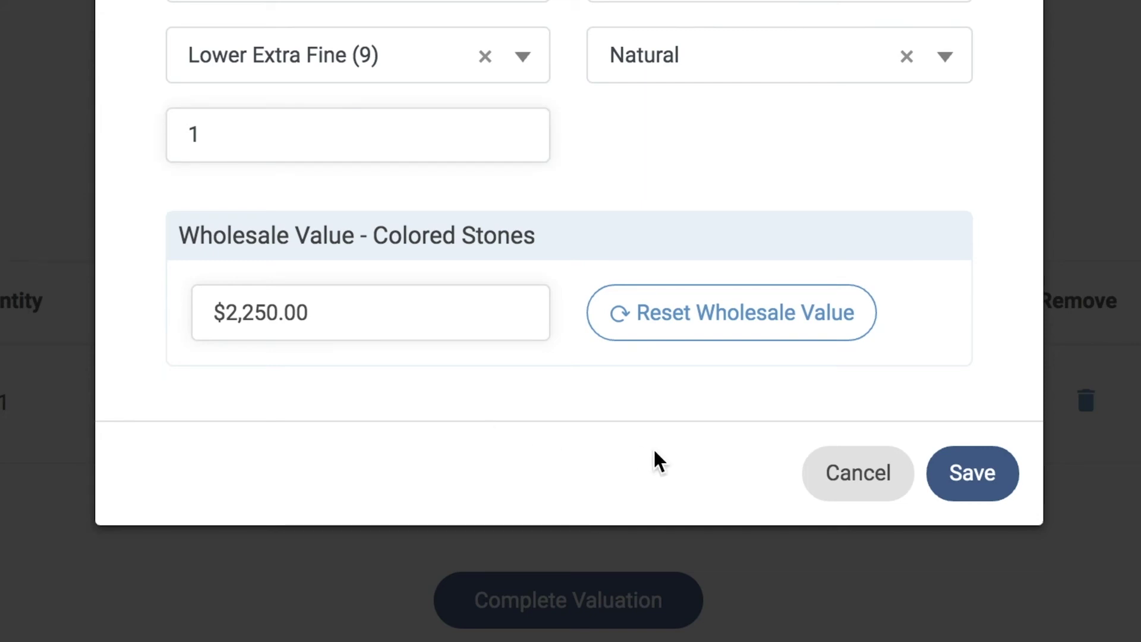
click(973, 473)
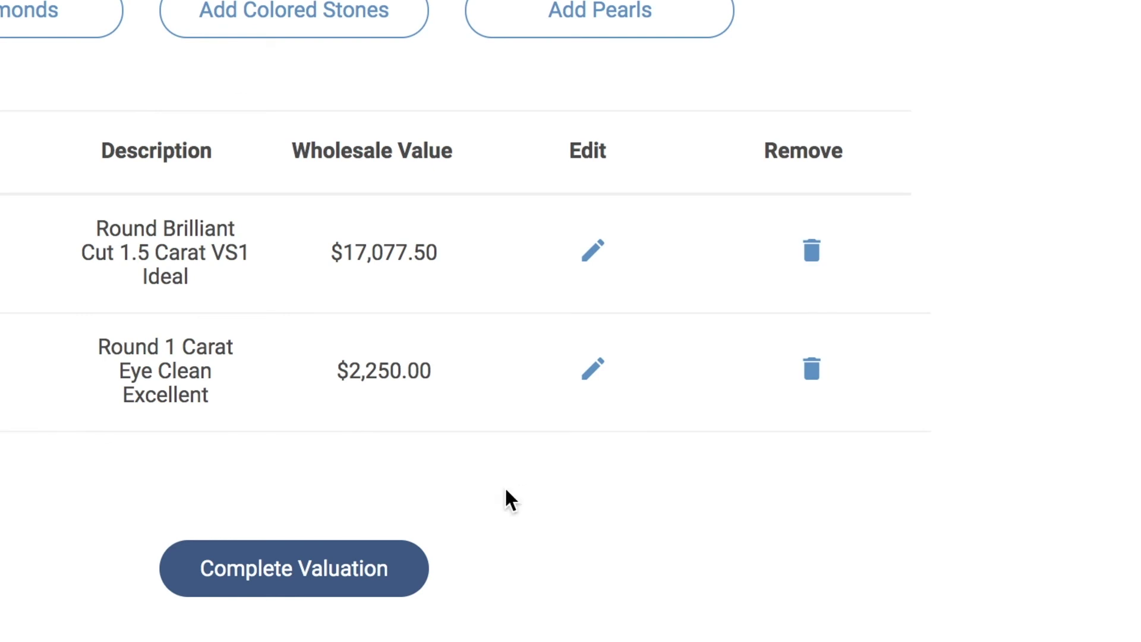
Step: Open the valuation summary and enter 32000 as the retail insurance value
click(315, 572)
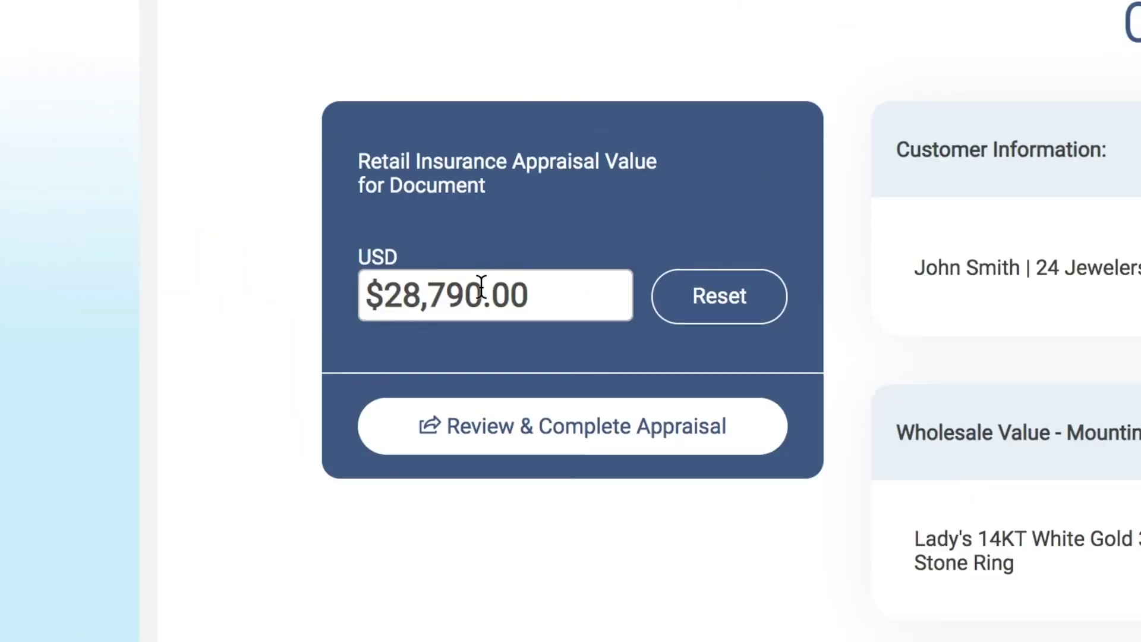
drag(481, 287, 319, 288)
text(32000)
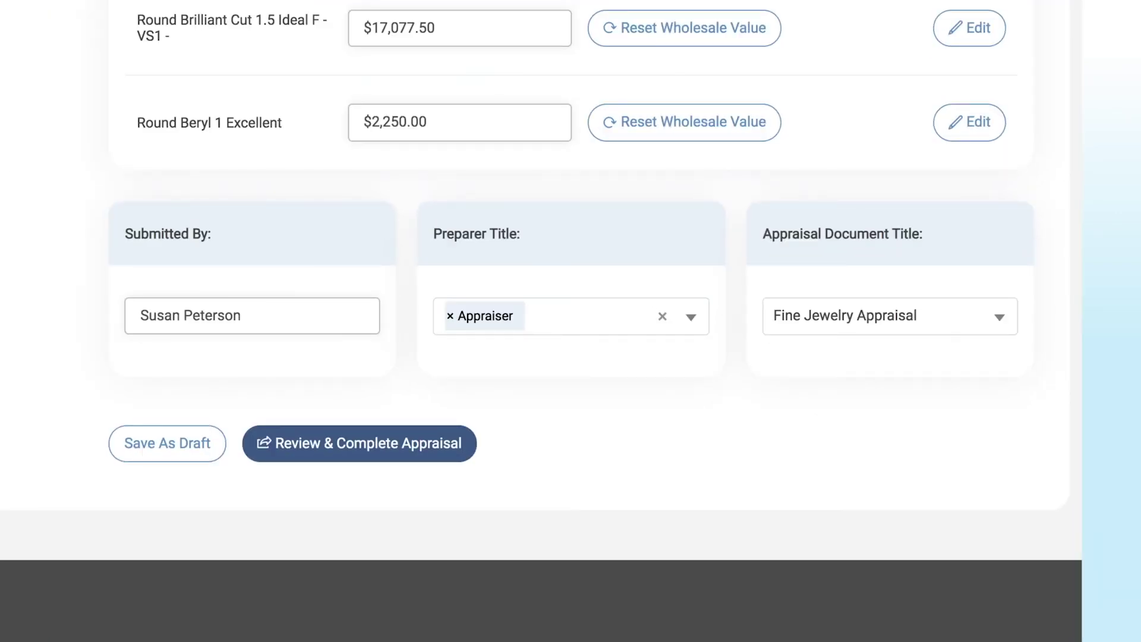
Step: Keep Appraiser as preparer title and Fine Jewelry Appraisal as document title, then preview
click(694, 321)
click(1018, 308)
click(1017, 315)
click(841, 356)
click(423, 447)
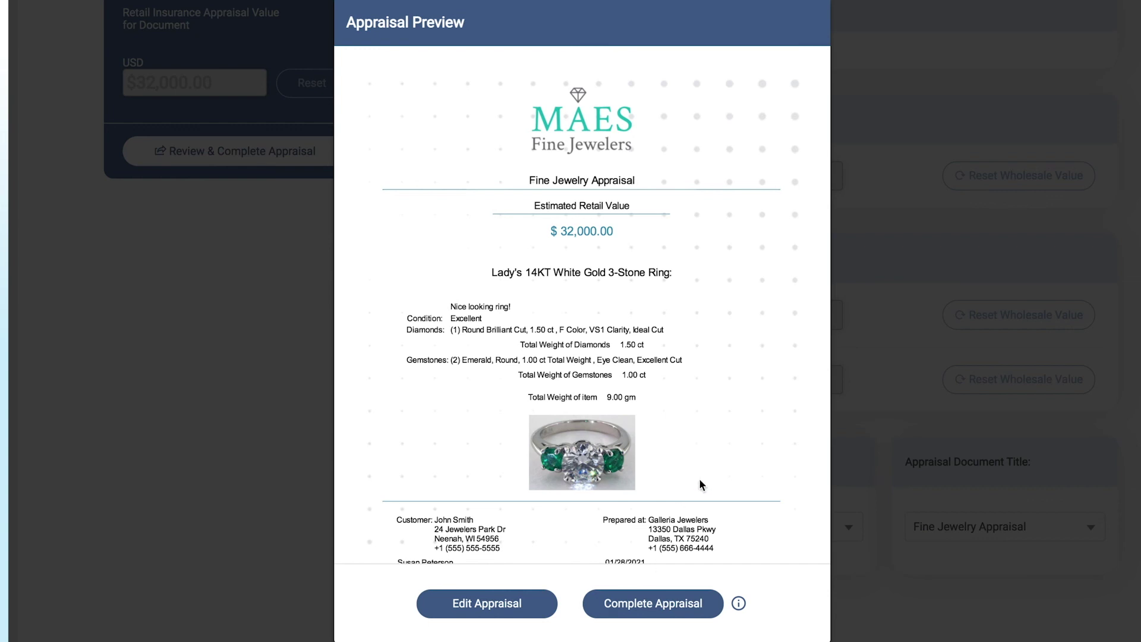
Step: Review the Fine Jewelry Appraisal preview, complete and email it, and return to the dashboard
scroll(751, 445, down, 3)
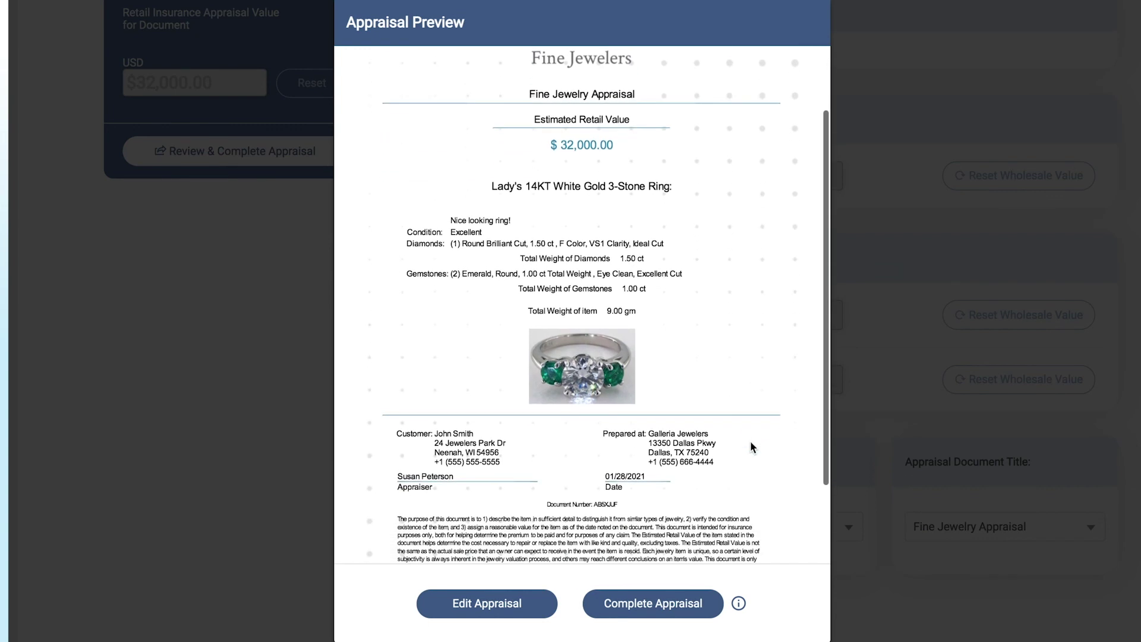
scroll(750, 444, down, 3)
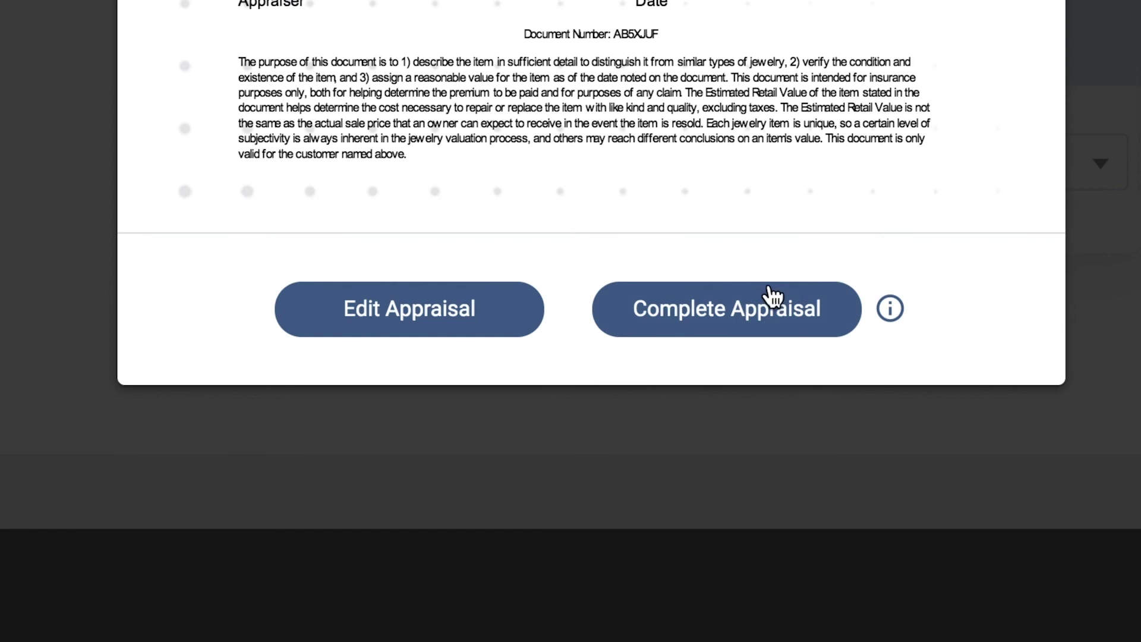
click(740, 308)
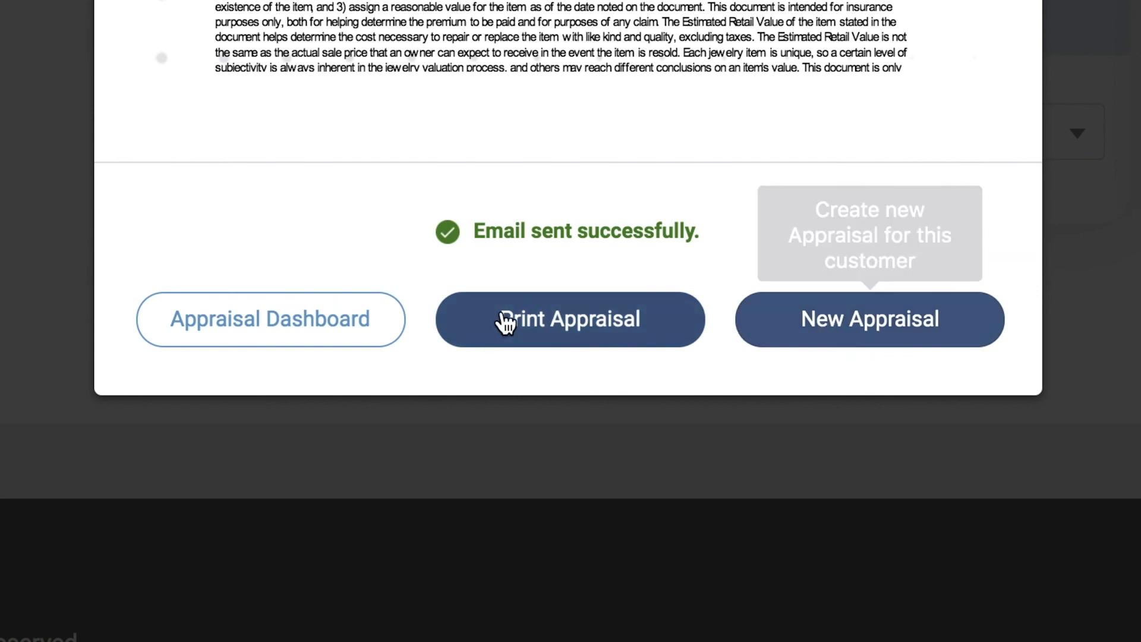
click(319, 323)
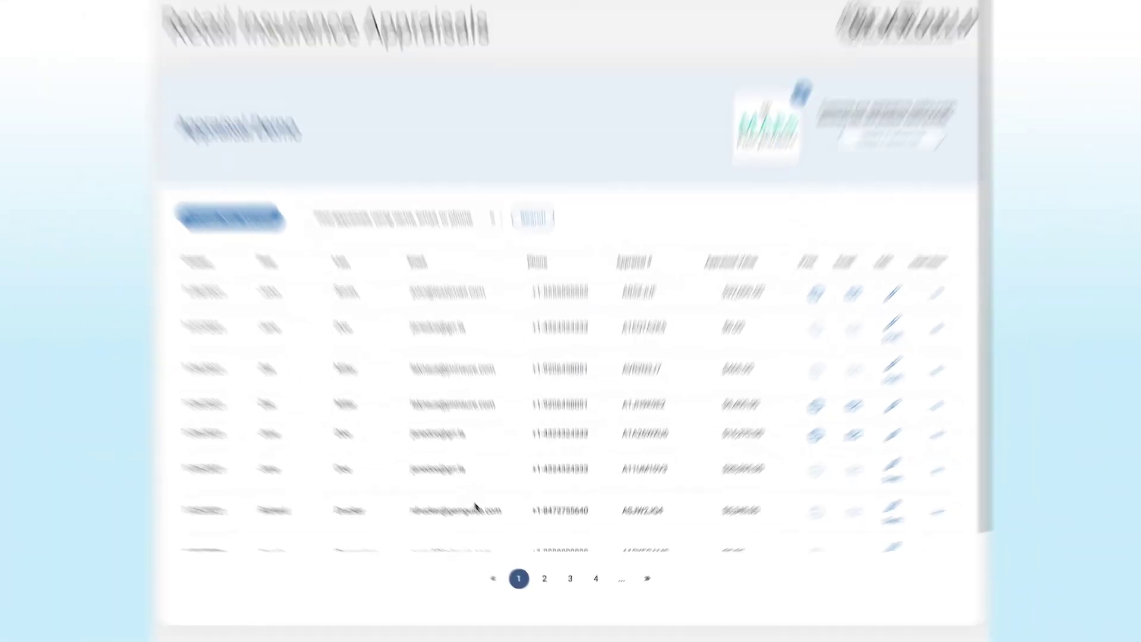